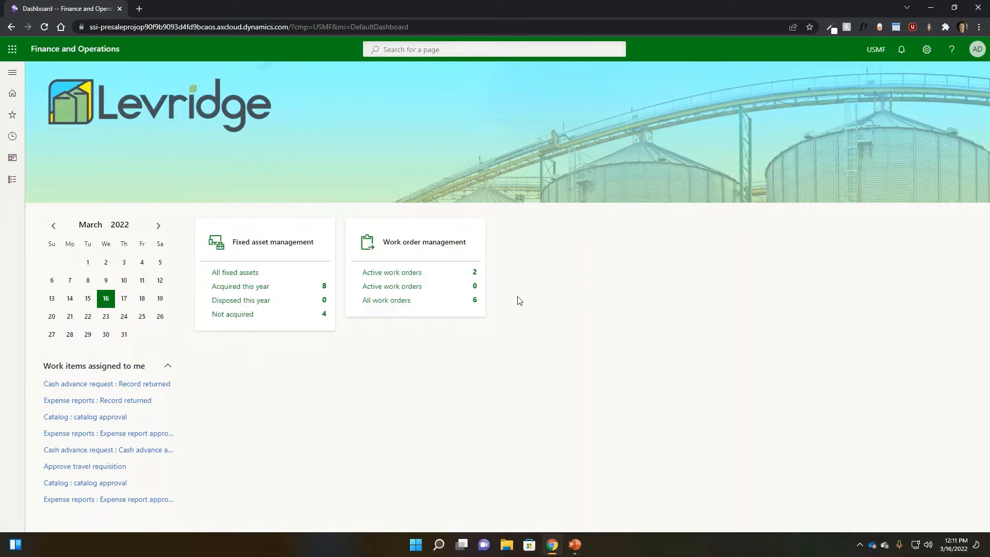
- Expand the navigation pane's module list and look through the available modules, including the Asset management pages
{"action": "left_click", "coordinate": [11, 73]}
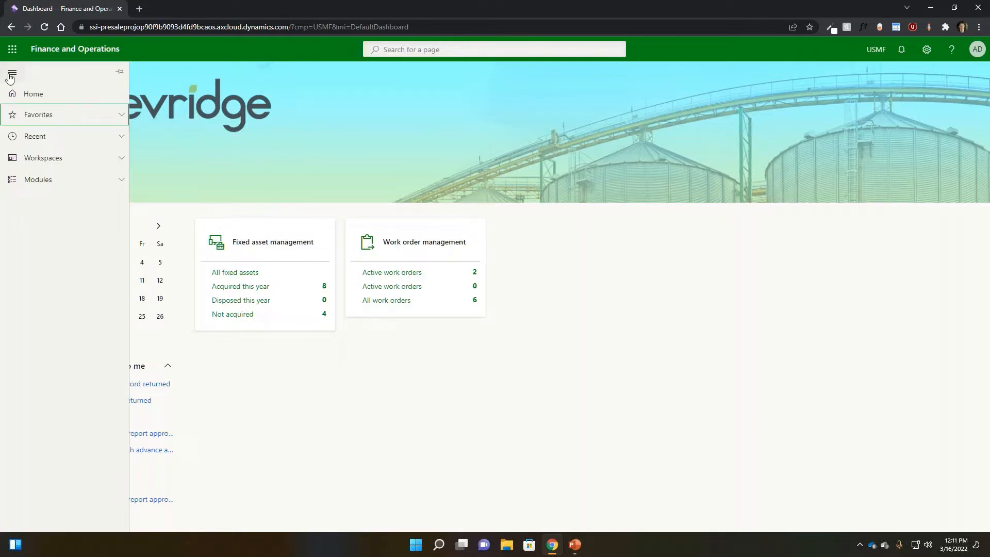
{"action": "left_click", "coordinate": [70, 180]}
{"action": "scroll", "coordinate": [55, 495], "scroll_direction": "down", "scroll_amount": 4}
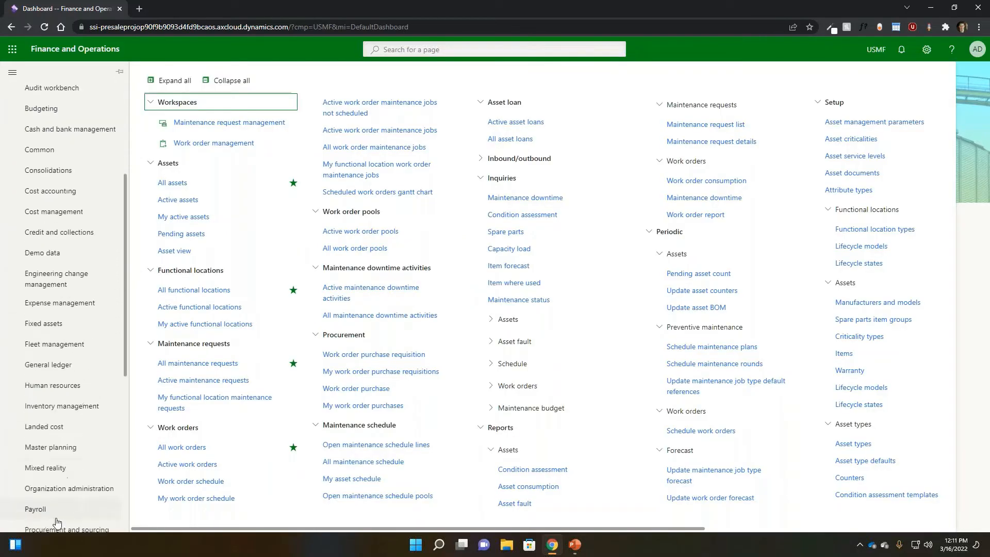
{"action": "scroll", "coordinate": [57, 515], "scroll_direction": "down", "scroll_amount": 1}
{"action": "scroll", "coordinate": [61, 353], "scroll_direction": "down", "scroll_amount": 3}
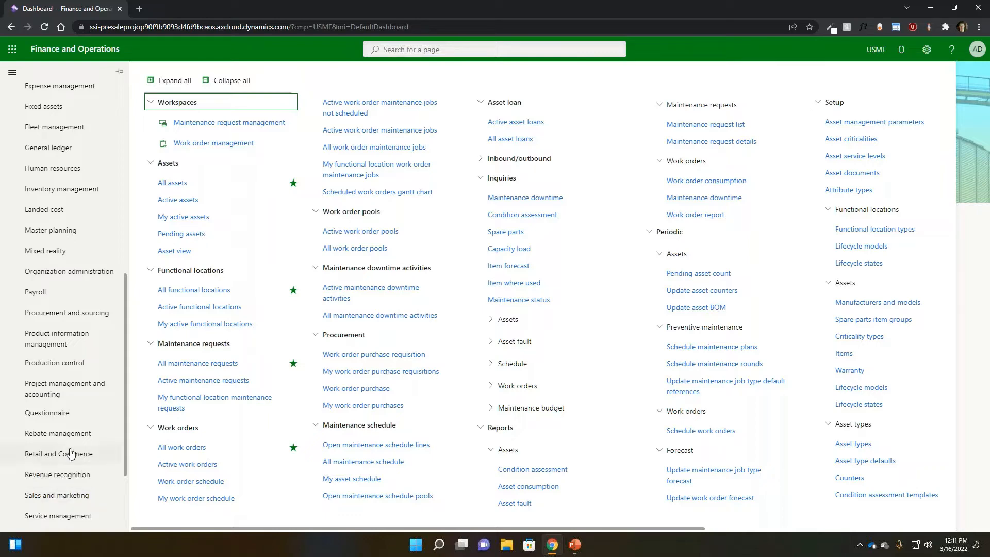
{"action": "scroll", "coordinate": [72, 453], "scroll_direction": "up", "scroll_amount": 3}
{"action": "scroll", "coordinate": [71, 452], "scroll_direction": "up", "scroll_amount": 8}
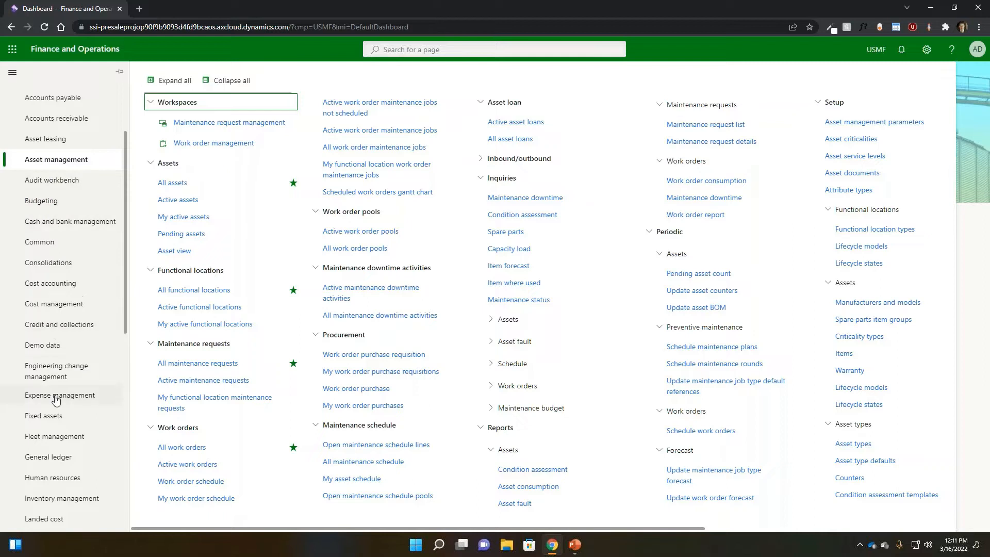
{"action": "scroll", "coordinate": [57, 401], "scroll_direction": "up", "scroll_amount": 3}
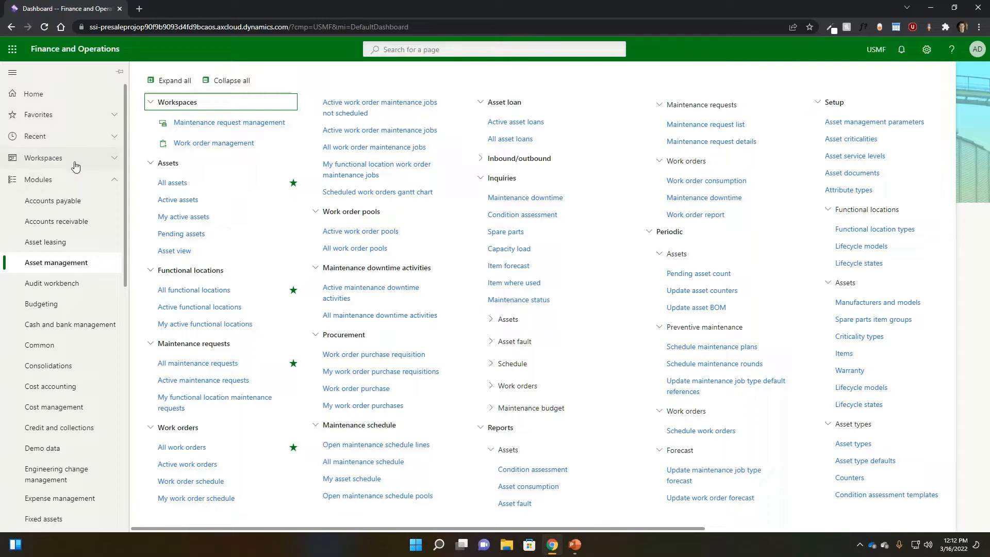
- Collapse the module list and open the All assets page from the favorites
{"action": "left_click", "coordinate": [61, 182]}
{"action": "left_click", "coordinate": [49, 114]}
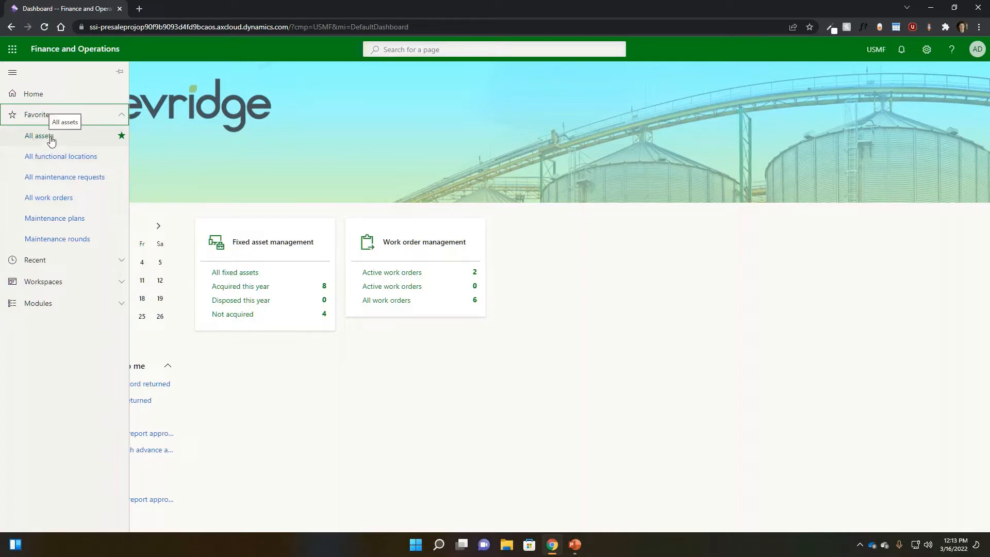
{"action": "left_click", "coordinate": [52, 139]}
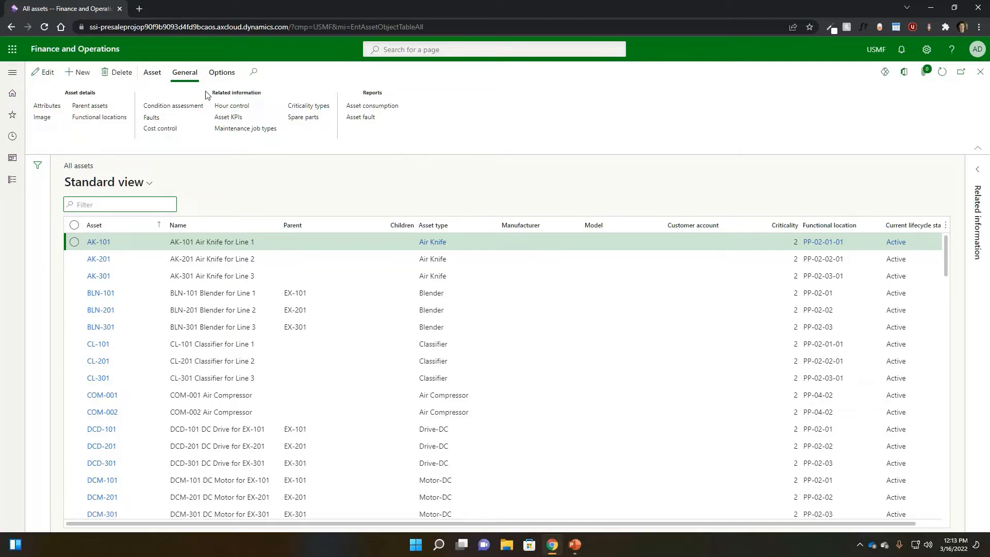
- Show the Asset commands for the list and collapse the action pane to give the grid more room
{"action": "left_click", "coordinate": [152, 72]}
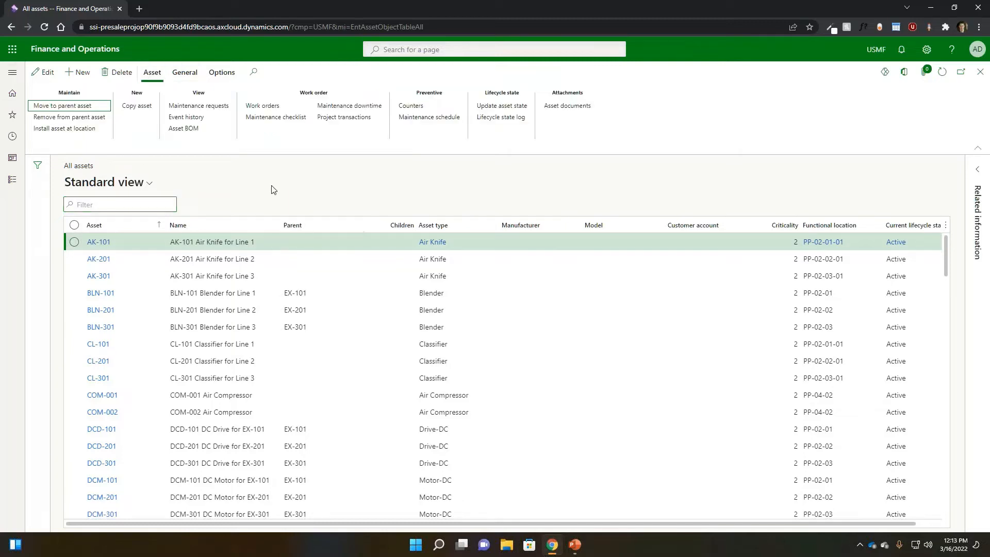
{"action": "left_click", "coordinate": [191, 128]}
{"action": "left_click", "coordinate": [978, 153]}
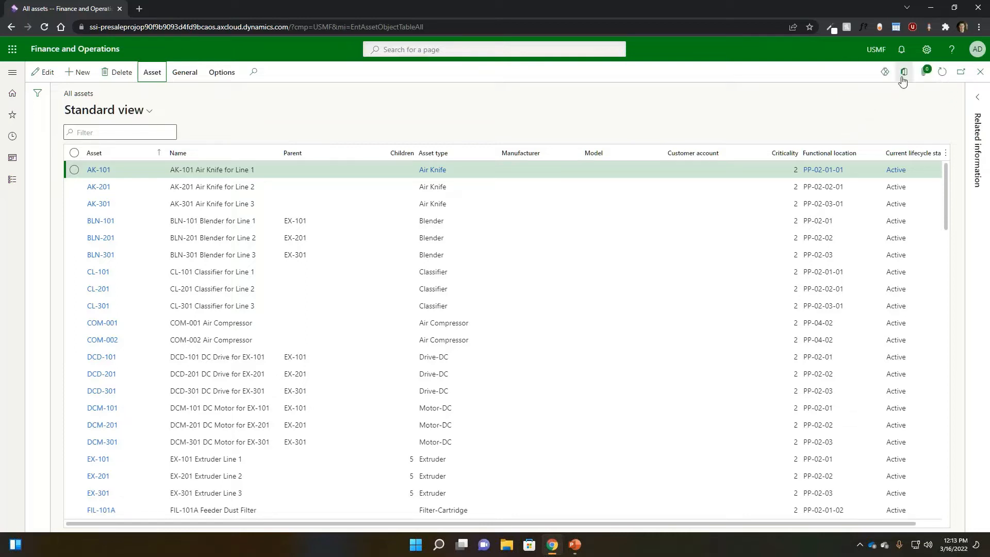
- Export the Assets grid to Excel as a download and open the downloaded workbook
{"action": "left_click", "coordinate": [904, 72]}
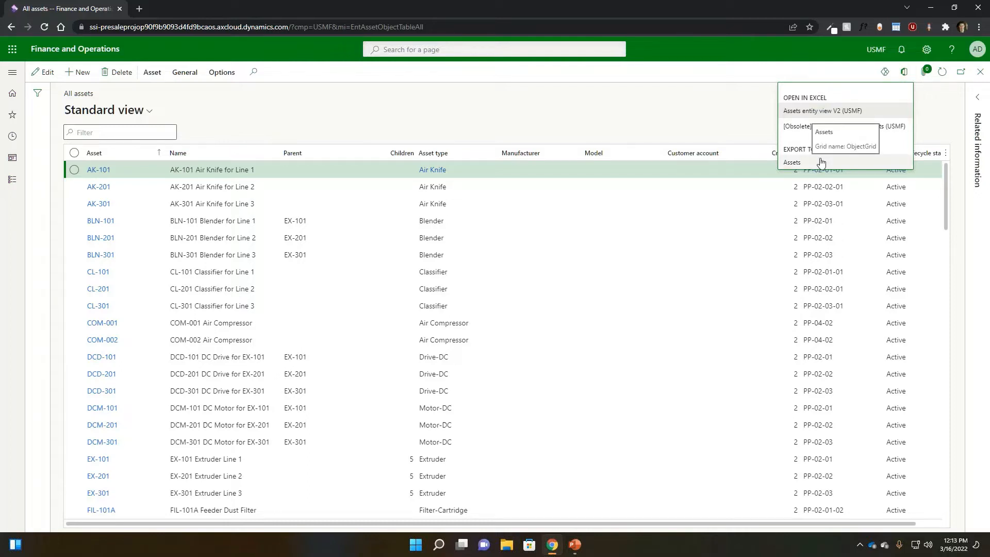
{"action": "left_click", "coordinate": [824, 164]}
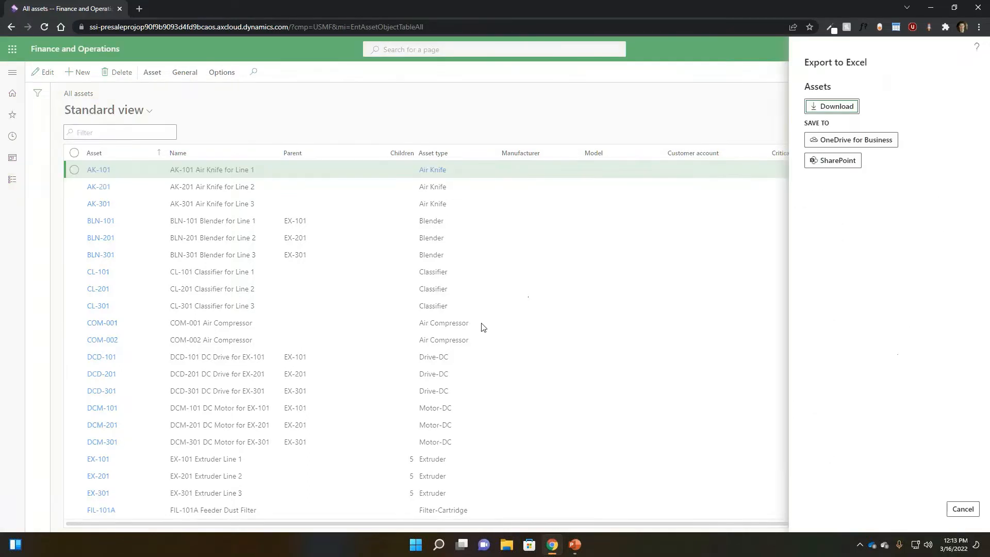
{"action": "left_click", "coordinate": [831, 106]}
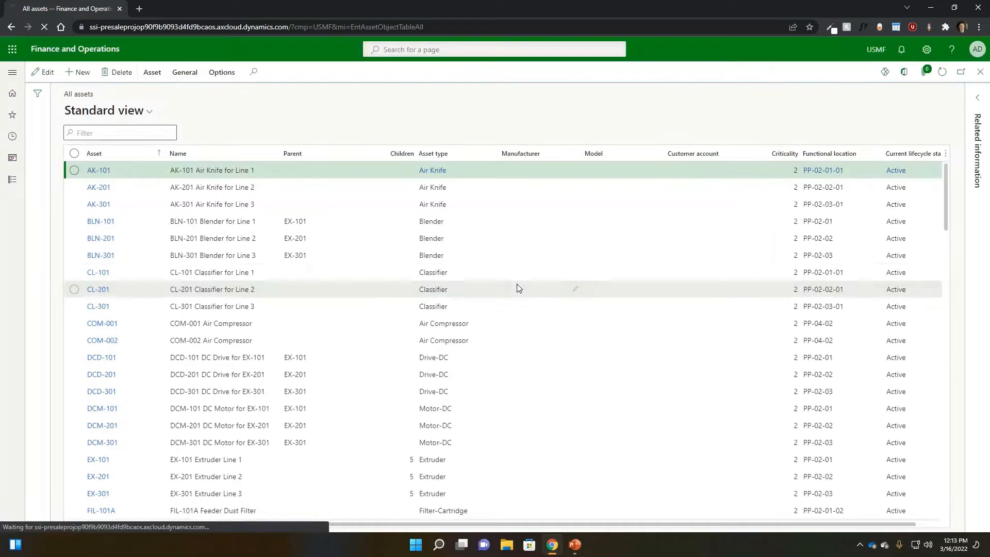
{"action": "left_click", "coordinate": [79, 516]}
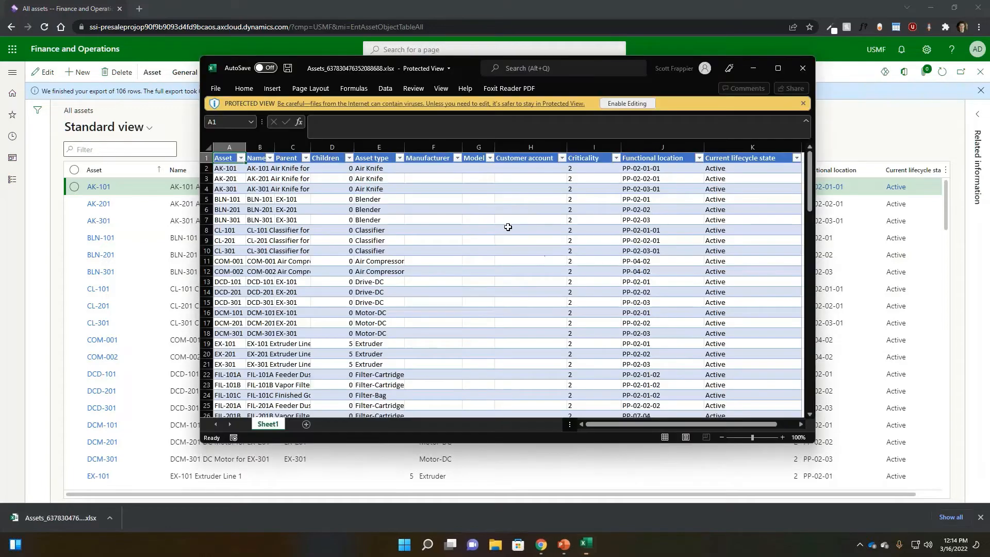
- Maximize the exported workbook, look through its asset rows, and close it
{"action": "left_click", "coordinate": [778, 68]}
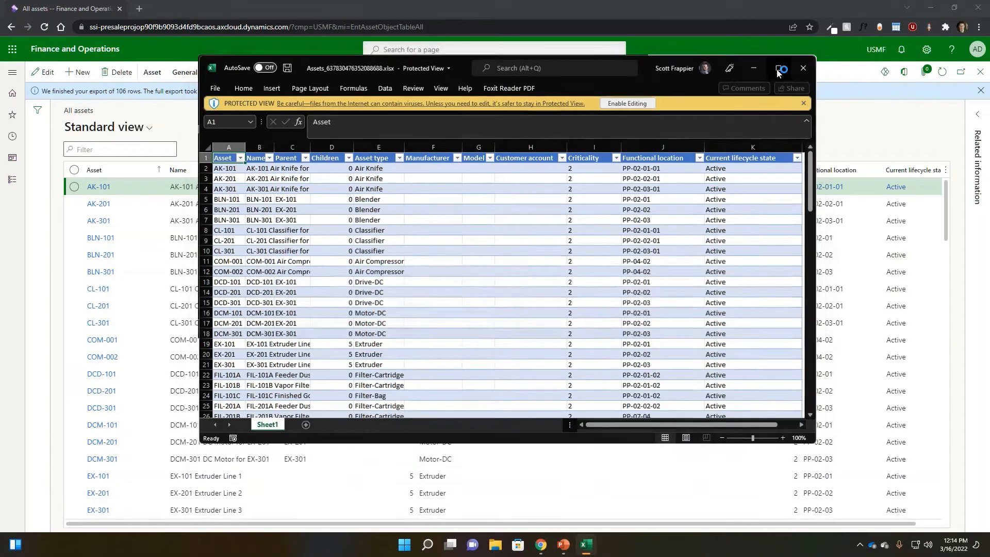
{"action": "scroll", "coordinate": [131, 352], "scroll_direction": "down", "scroll_amount": 4}
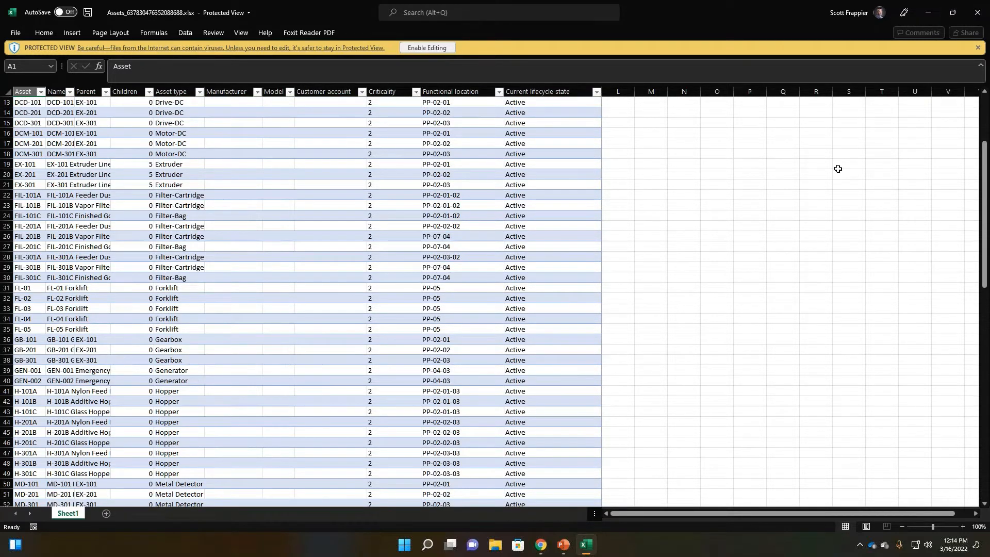
{"action": "scroll", "coordinate": [589, 223], "scroll_direction": "up", "scroll_amount": 4}
{"action": "left_click", "coordinate": [977, 12]}
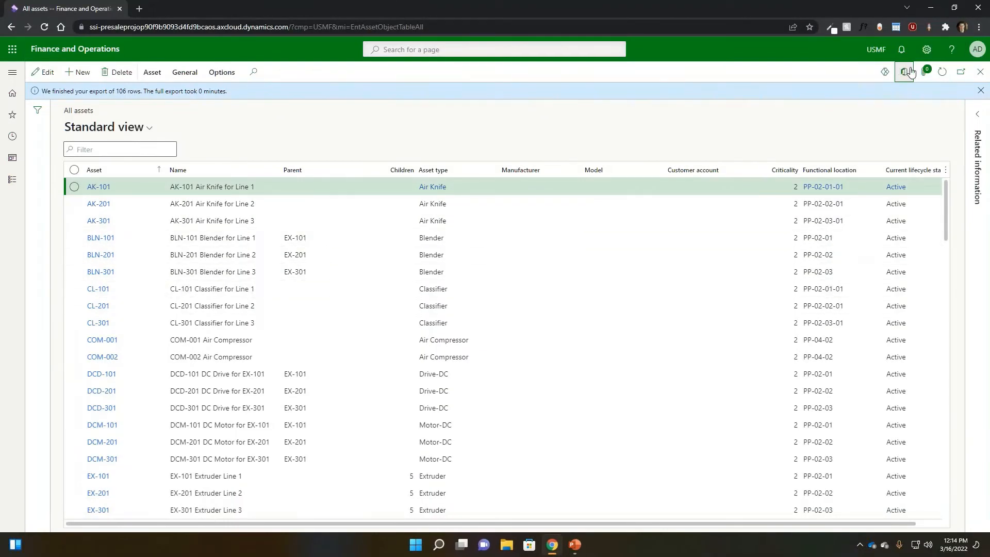
- Download the Assets entity view V2 (USMF) for opening in Excel, open the file, and enable editing to load its data
{"action": "left_click", "coordinate": [910, 72]}
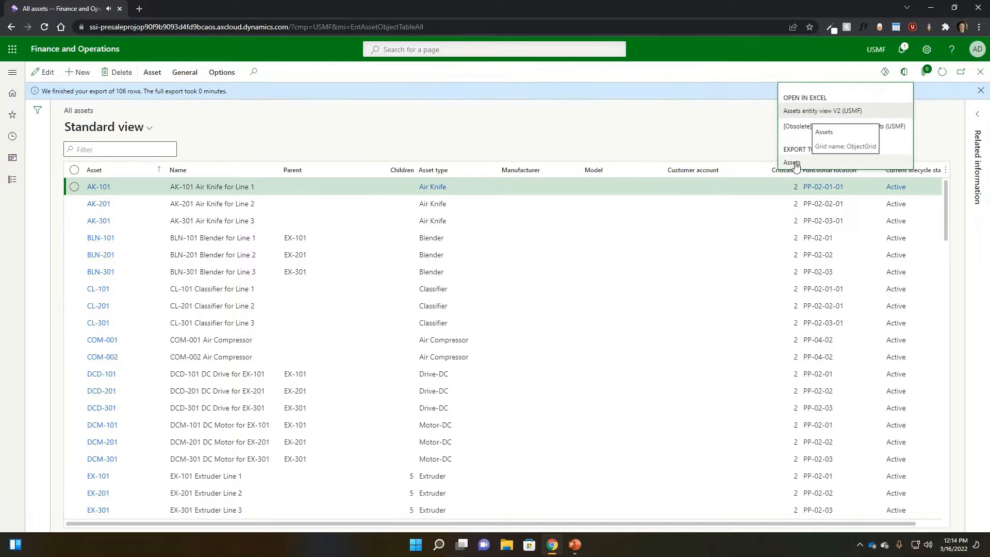
{"action": "left_click", "coordinate": [804, 112]}
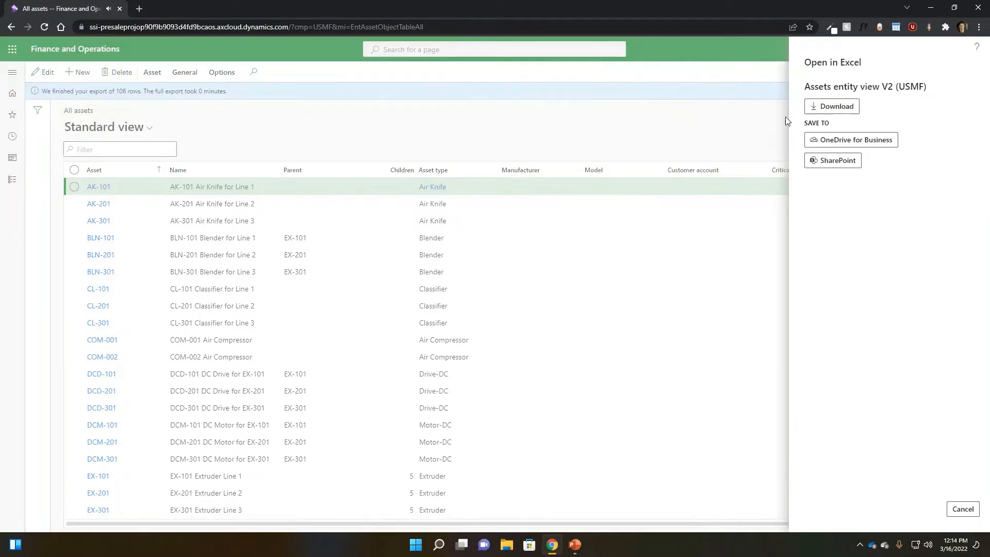
{"action": "left_click", "coordinate": [831, 106]}
{"action": "left_click", "coordinate": [44, 518]}
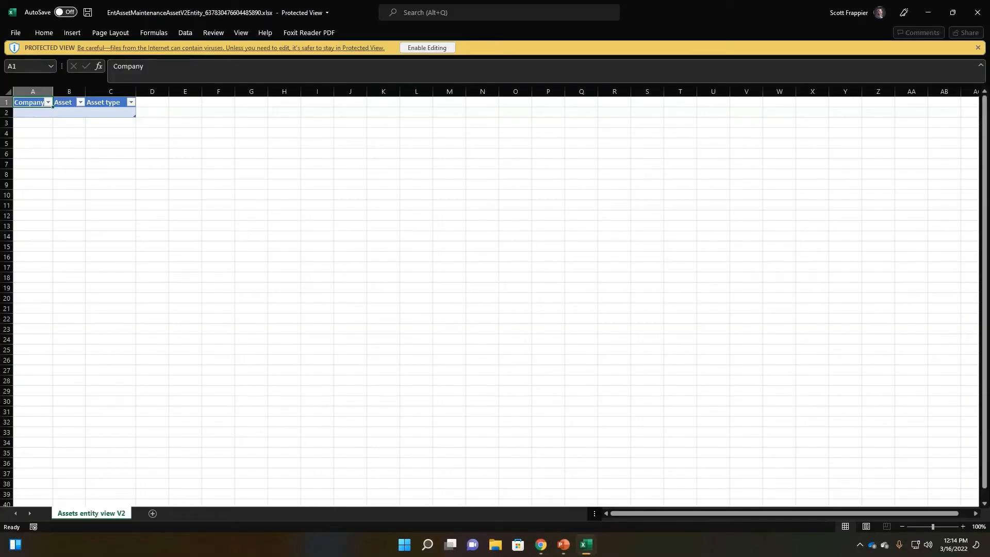
{"action": "left_click", "coordinate": [433, 48]}
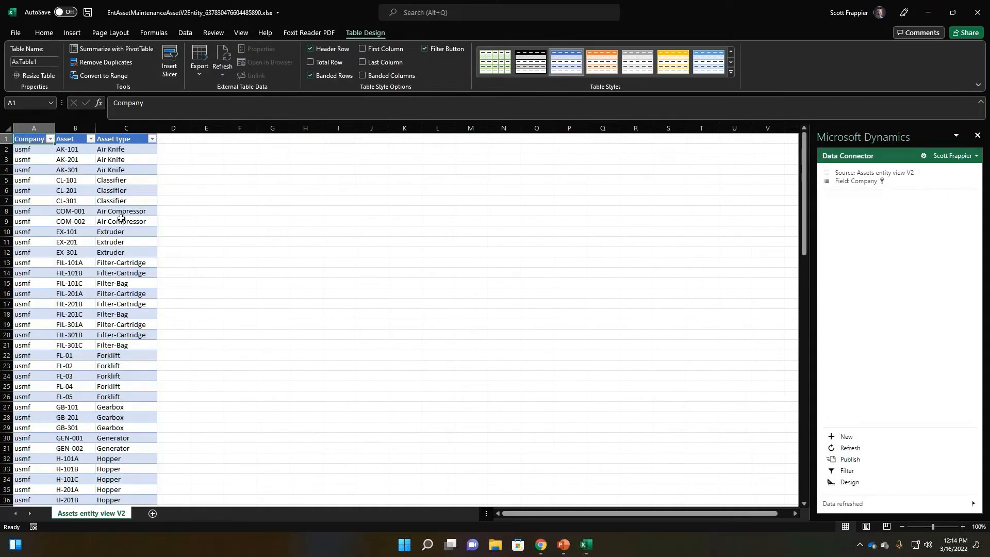
- Close the connected asset workbook without saving and dismiss the export notification on the All assets page
{"action": "left_click", "coordinate": [122, 212]}
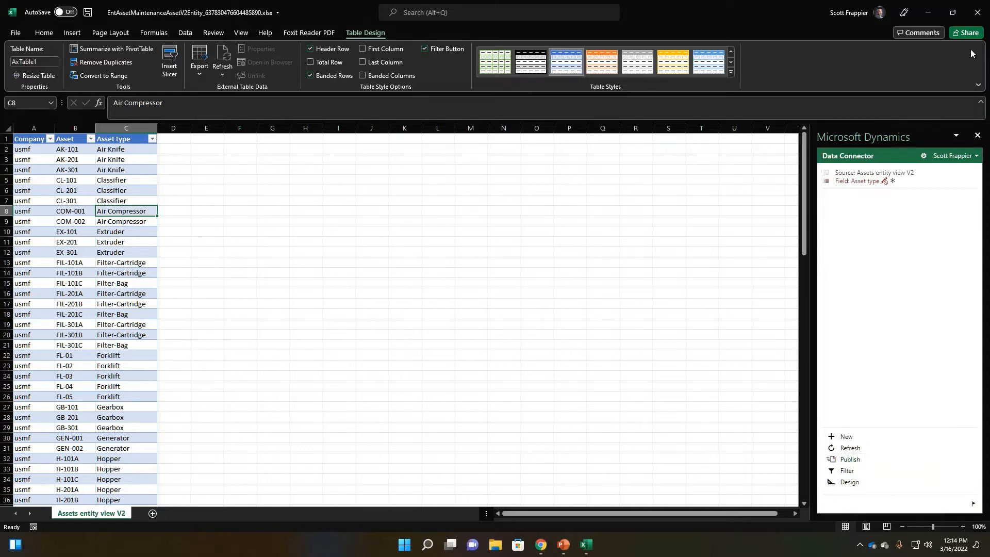
{"action": "left_click", "coordinate": [977, 19]}
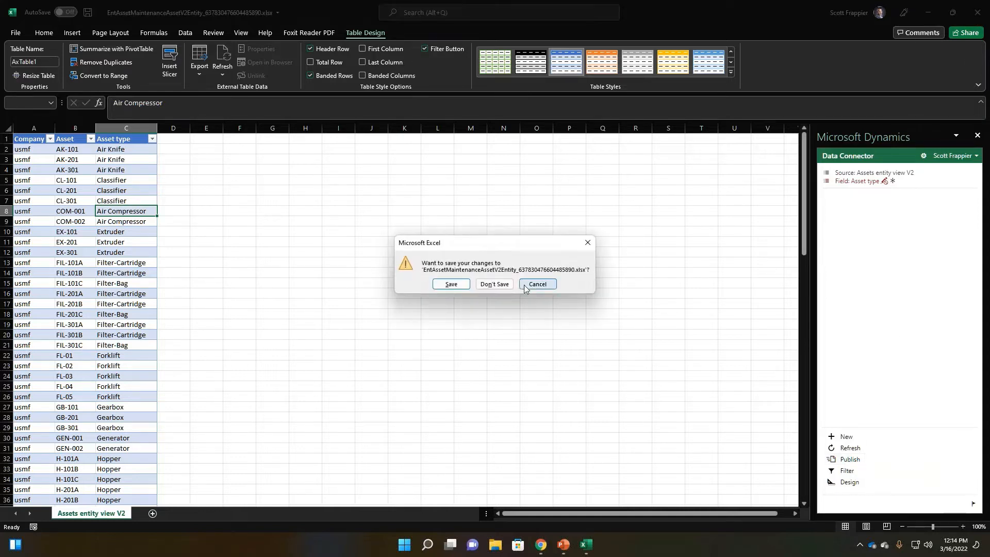
{"action": "left_click", "coordinate": [494, 283]}
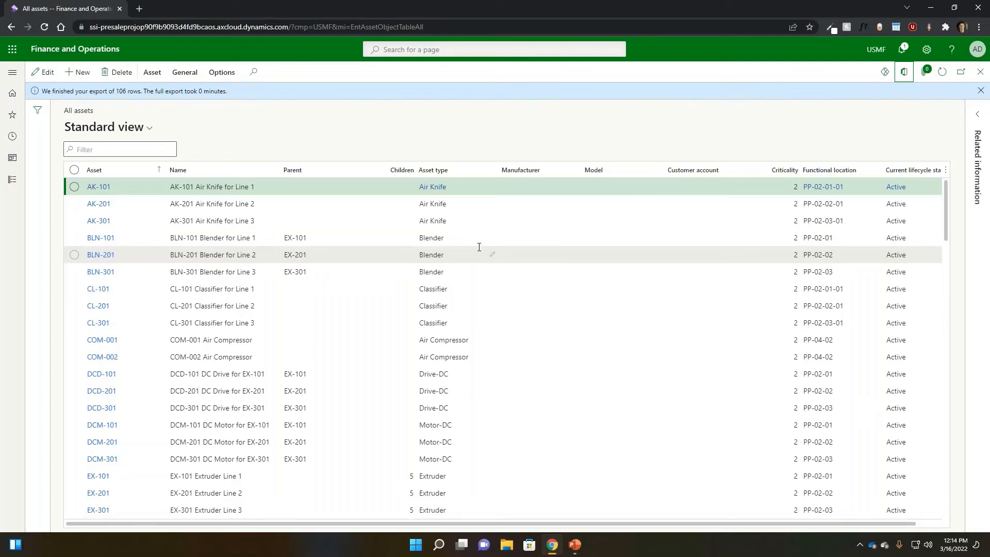
{"action": "mouse_move", "coordinate": [479, 247]}
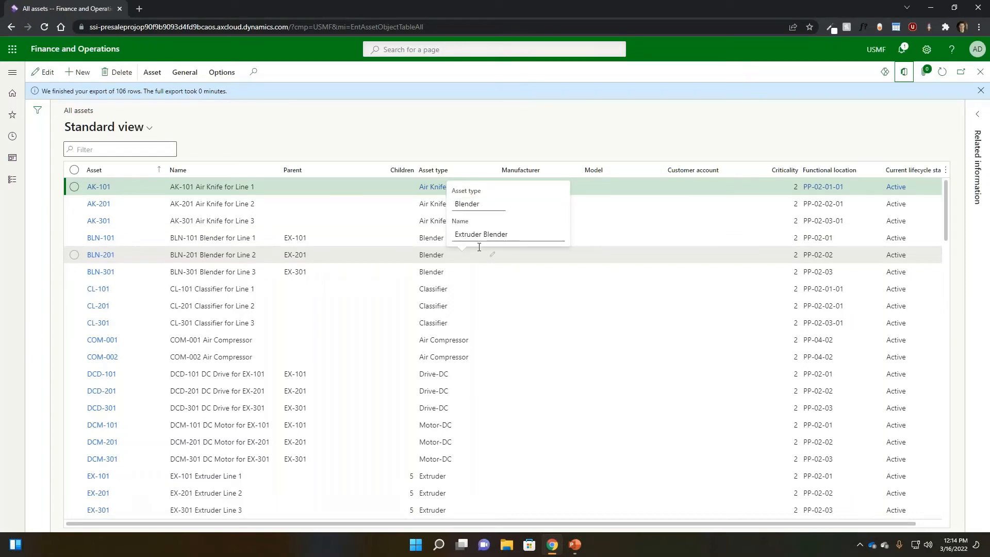
{"action": "left_click", "coordinate": [980, 90]}
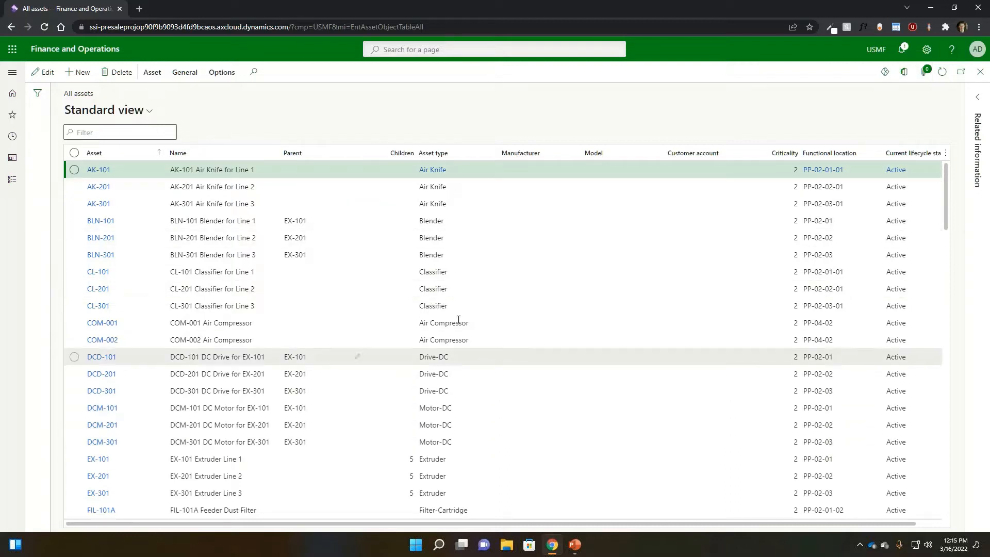
- Open the attachments of asset AK-101, view the available new attachment types, and return to the asset list
{"action": "left_click", "coordinate": [926, 71]}
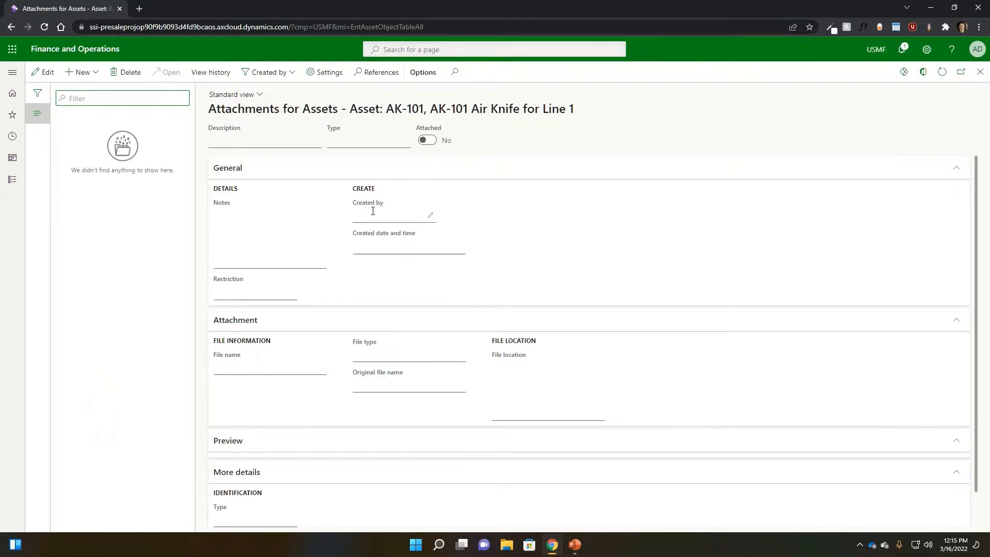
{"action": "left_click", "coordinate": [81, 72]}
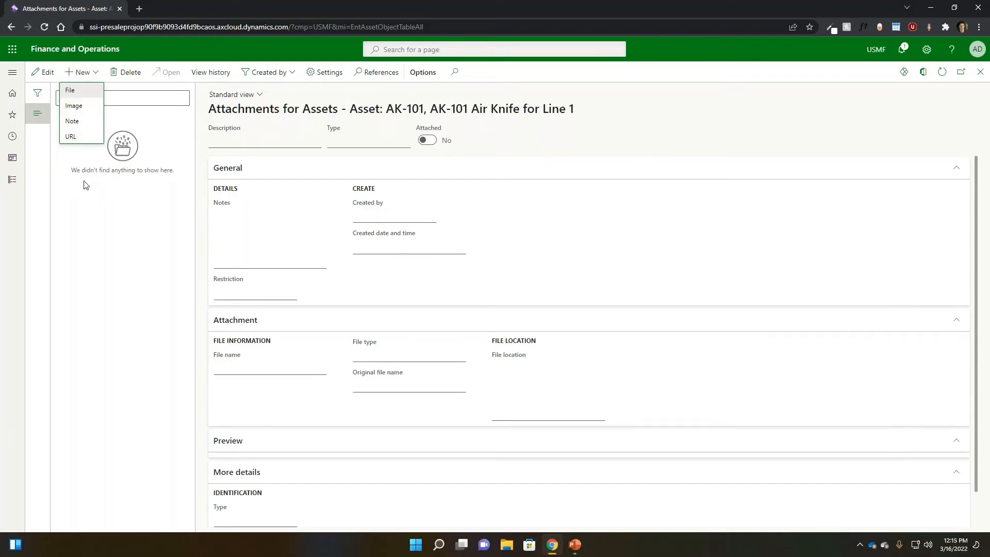
{"action": "key", "text": "Escape"}
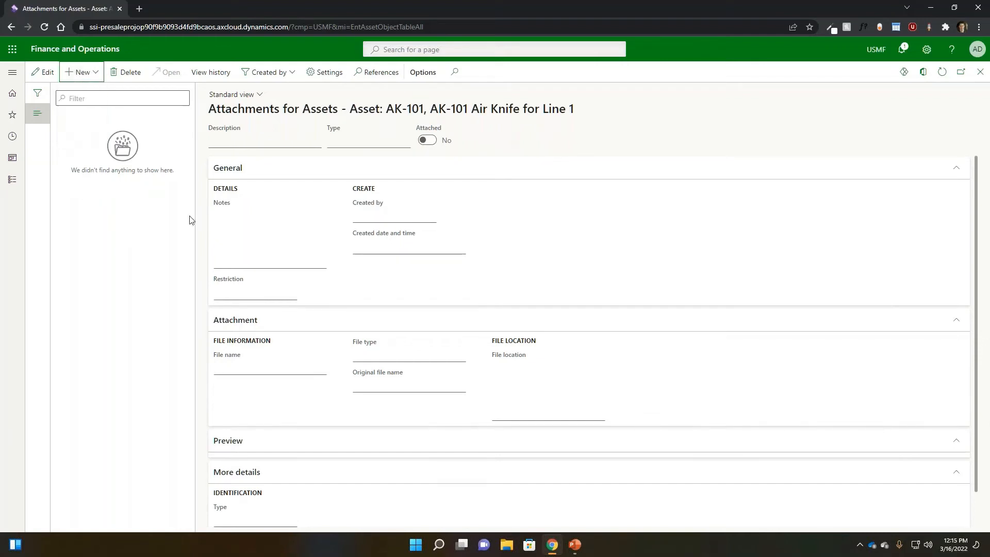
{"action": "left_click", "coordinate": [980, 71]}
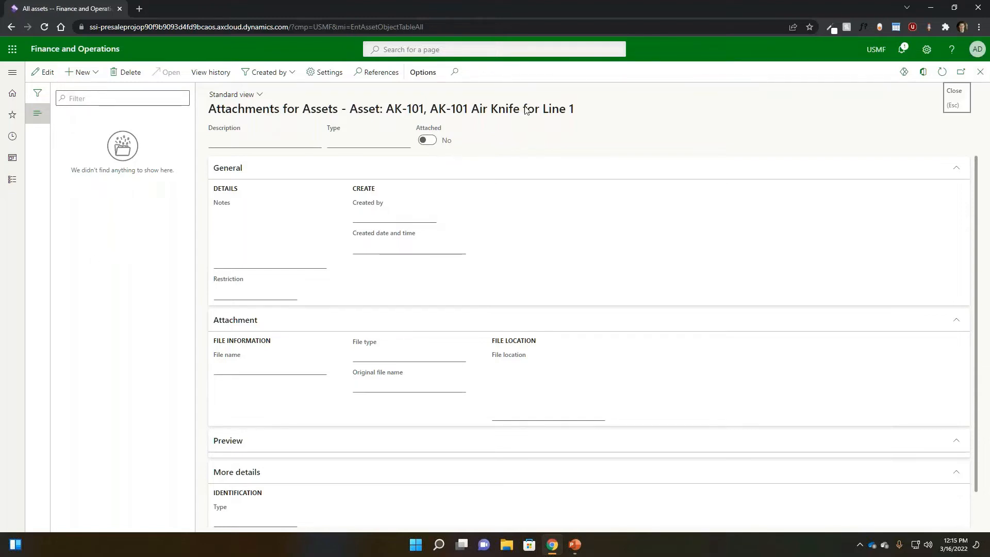
- Look through the asset list and select the forklift asset FL-01
{"action": "mouse_move", "coordinate": [462, 254]}
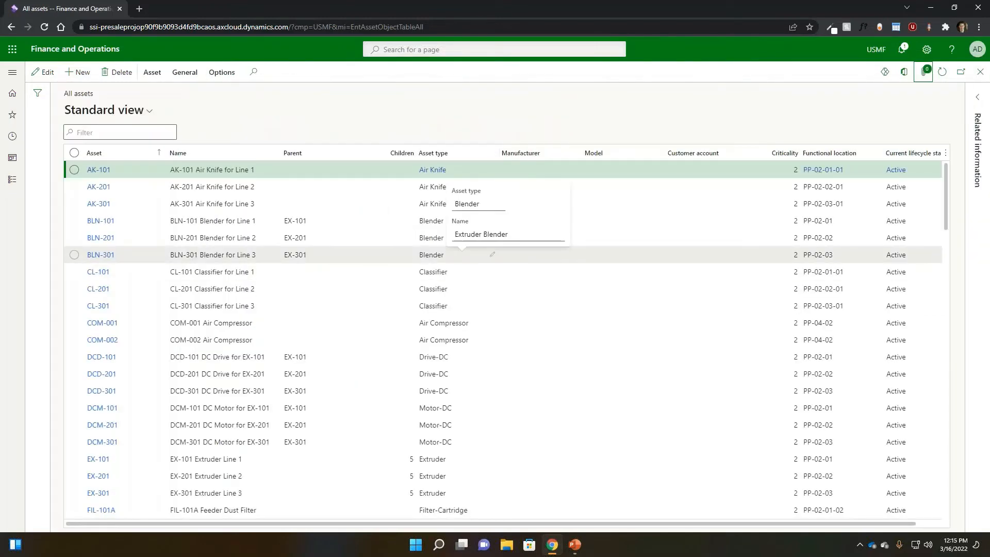
{"action": "scroll", "coordinate": [366, 268], "scroll_direction": "down", "scroll_amount": 5}
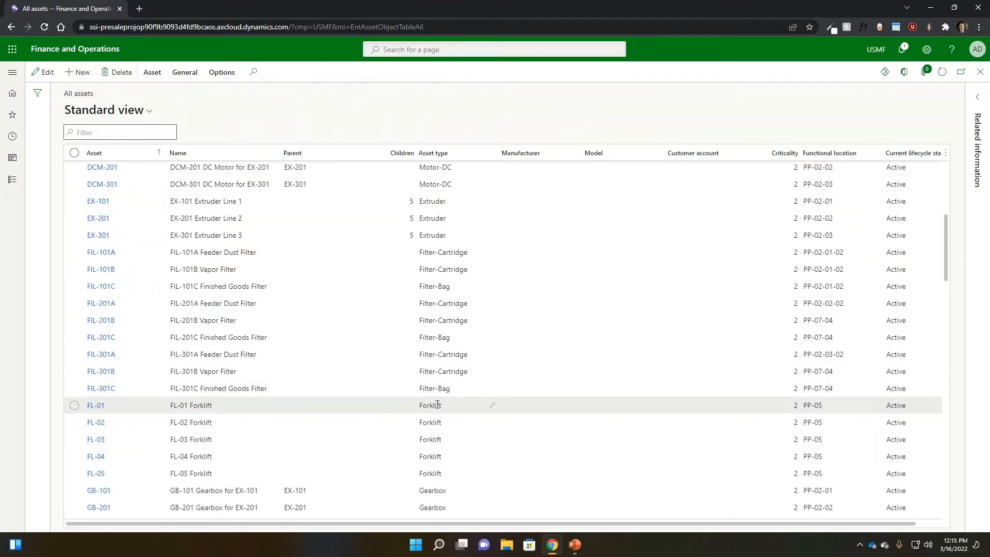
{"action": "left_click", "coordinate": [437, 404]}
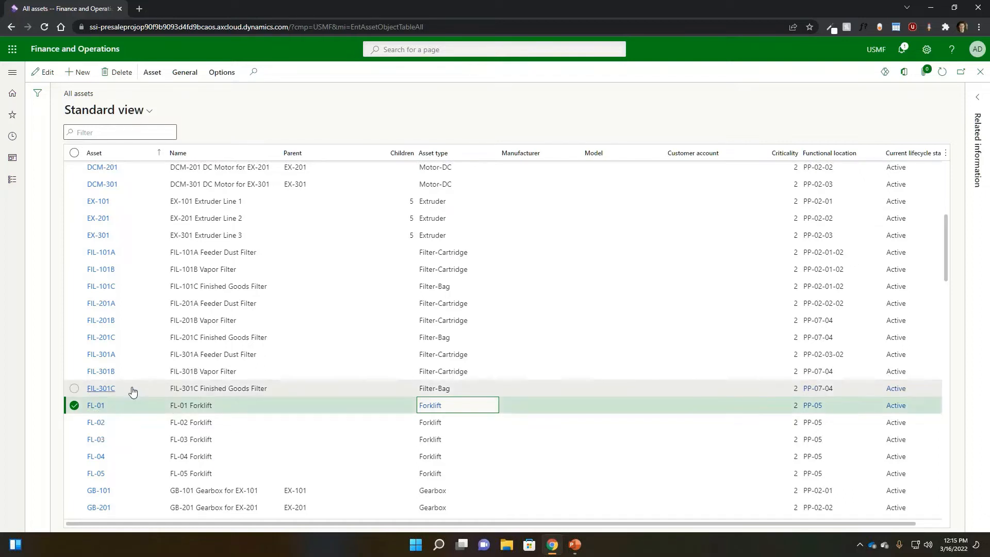
{"action": "scroll", "coordinate": [133, 391], "scroll_direction": "up", "scroll_amount": 3}
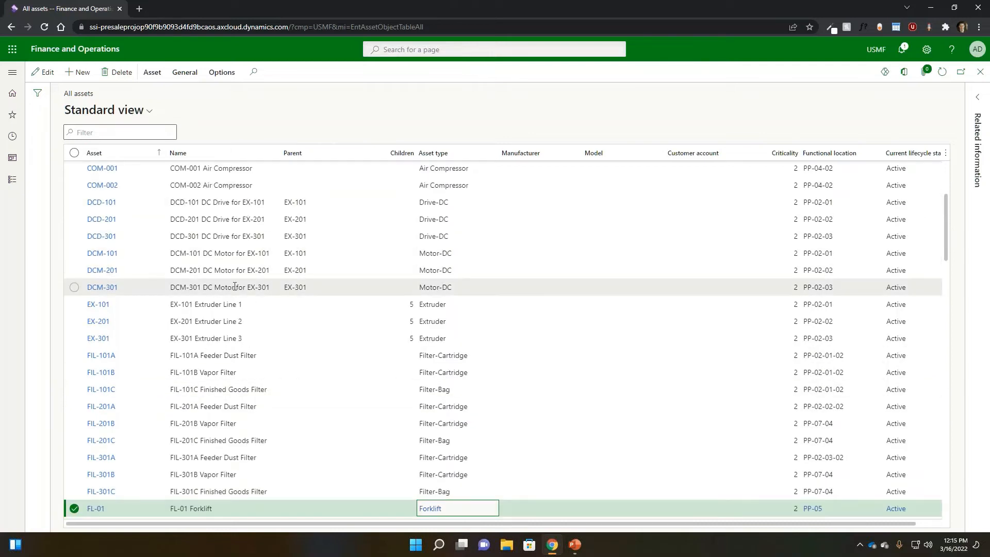
{"action": "scroll", "coordinate": [248, 337], "scroll_direction": "down", "scroll_amount": 1}
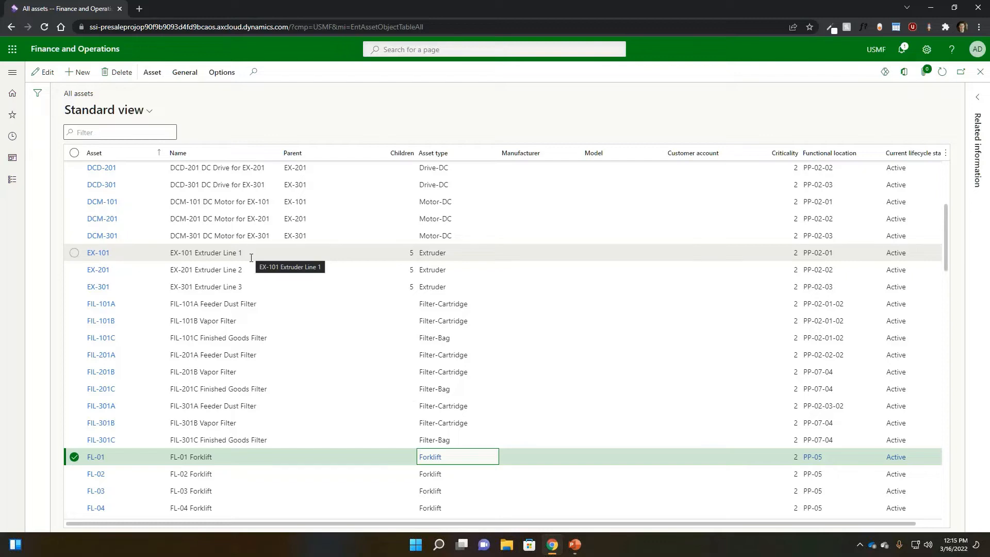
{"action": "scroll", "coordinate": [283, 373], "scroll_direction": "down", "scroll_amount": 2}
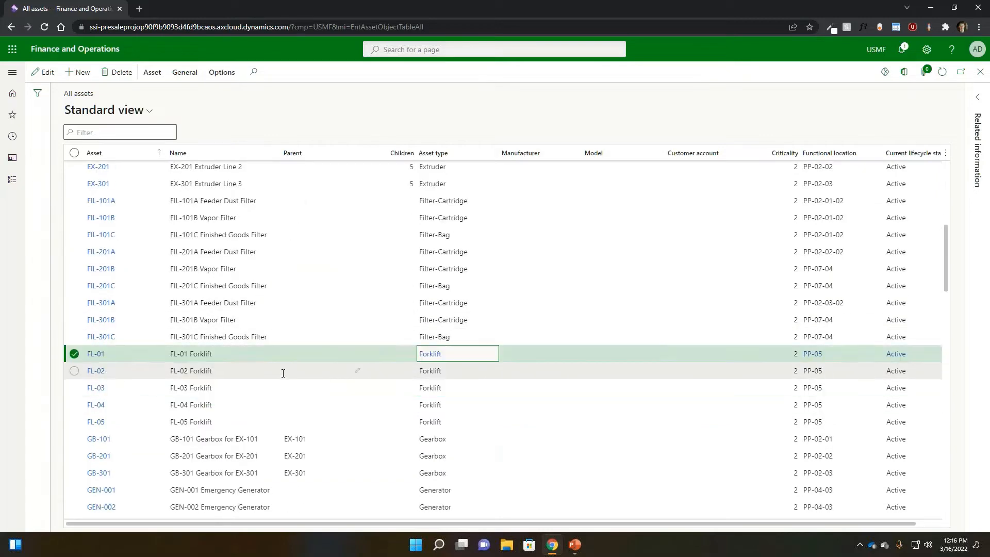
- Look through the rest of the asset list, from the forklifts to the vehicles, reviewing the different asset types
{"action": "scroll", "coordinate": [283, 374], "scroll_direction": "down", "scroll_amount": 3}
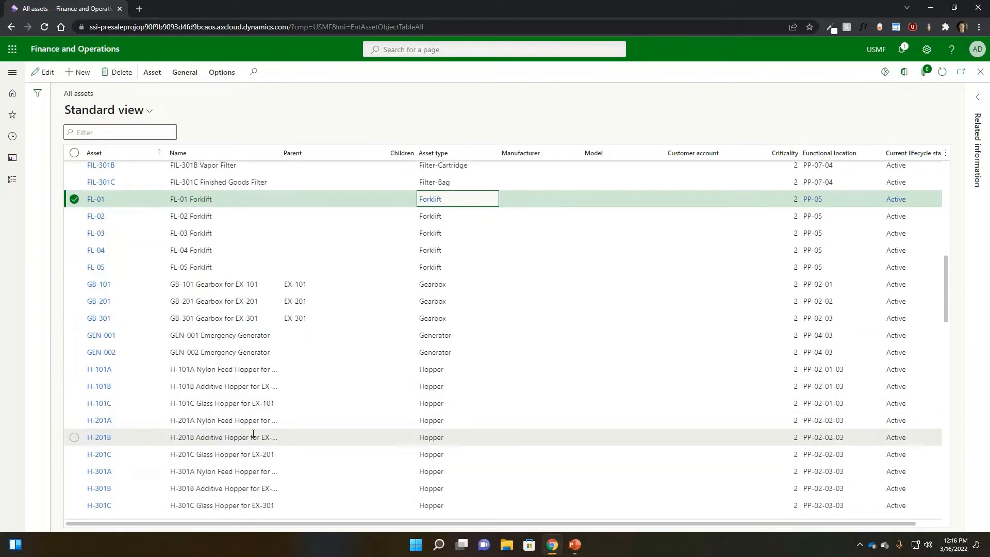
{"action": "scroll", "coordinate": [253, 433], "scroll_direction": "down", "scroll_amount": 5}
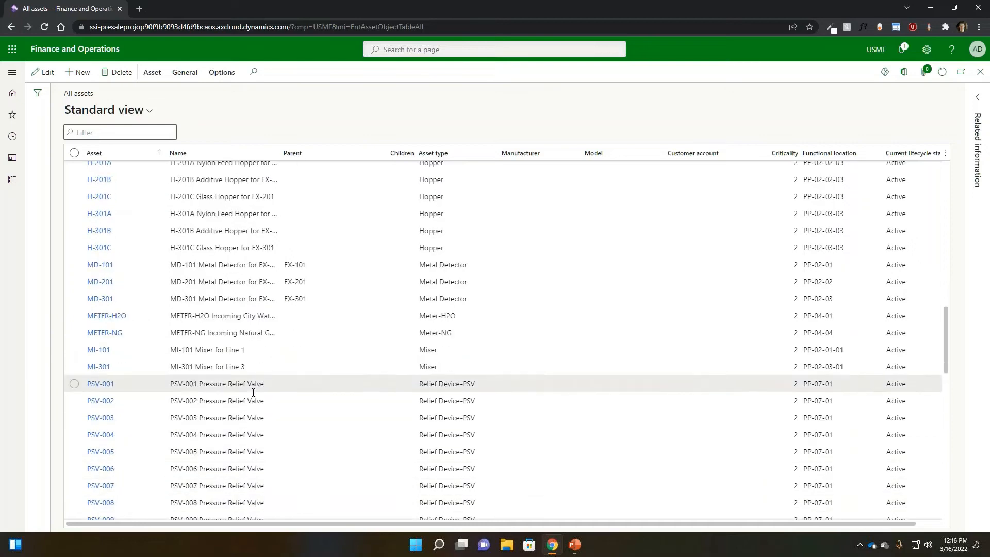
{"action": "scroll", "coordinate": [253, 393], "scroll_direction": "down", "scroll_amount": 7}
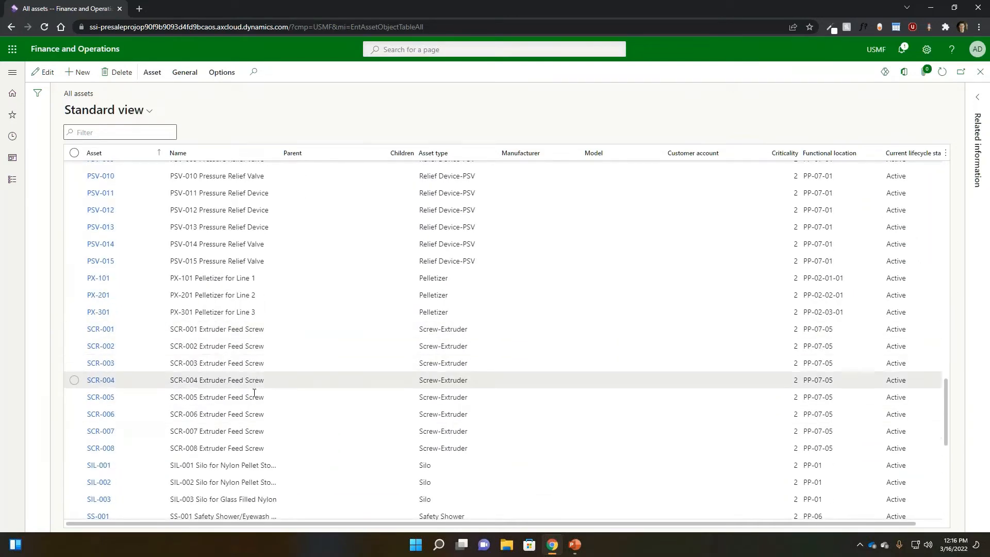
{"action": "scroll", "coordinate": [254, 393], "scroll_direction": "down", "scroll_amount": 2}
{"action": "scroll", "coordinate": [250, 351], "scroll_direction": "down", "scroll_amount": 2}
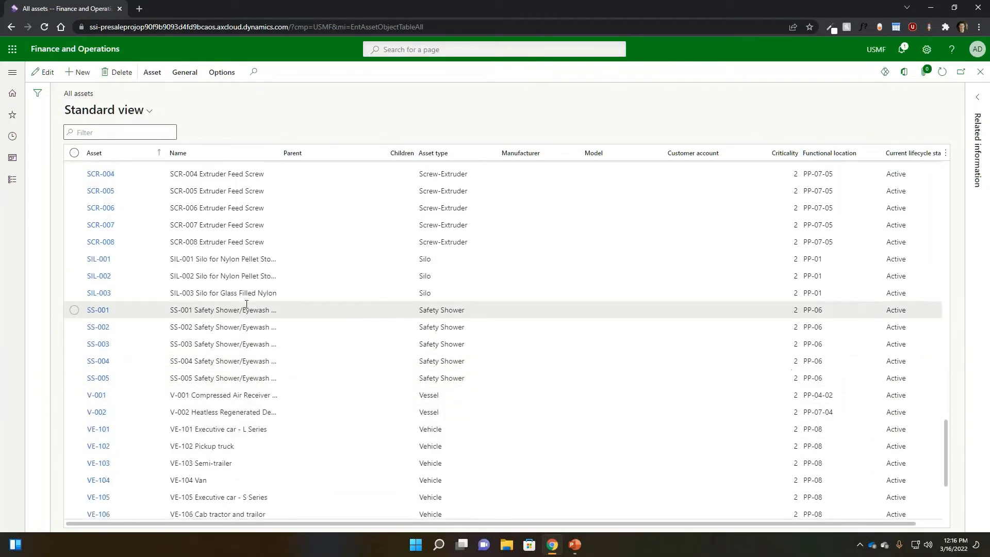
{"action": "scroll", "coordinate": [247, 304], "scroll_direction": "down", "scroll_amount": 3}
{"action": "scroll", "coordinate": [250, 327], "scroll_direction": "up", "scroll_amount": 6}
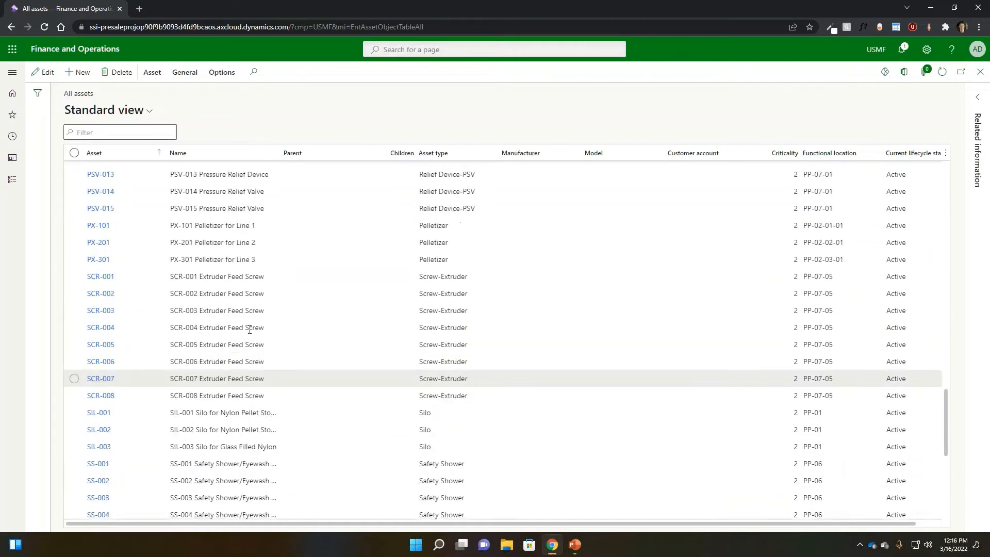
{"action": "scroll", "coordinate": [250, 329], "scroll_direction": "up", "scroll_amount": 10}
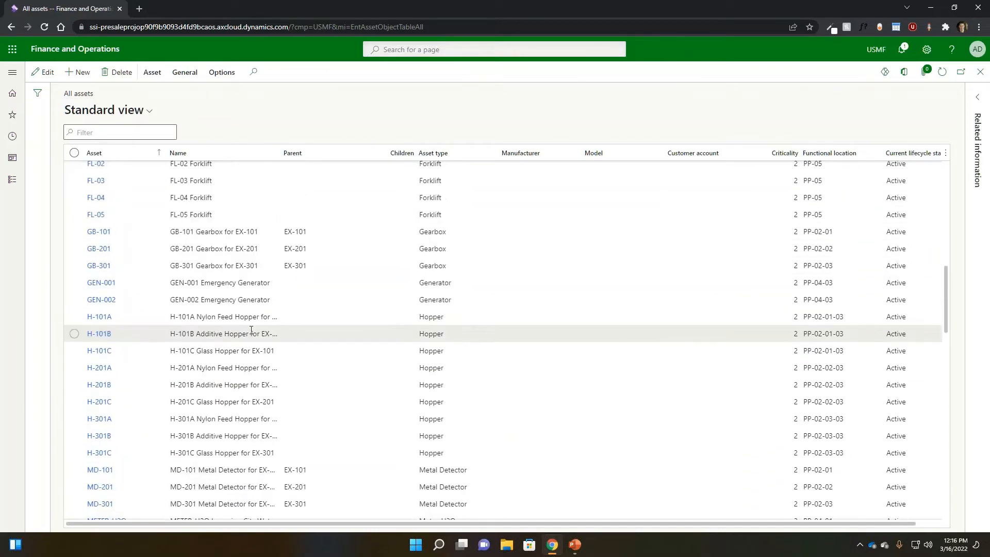
{"action": "scroll", "coordinate": [251, 330], "scroll_direction": "up", "scroll_amount": 1}
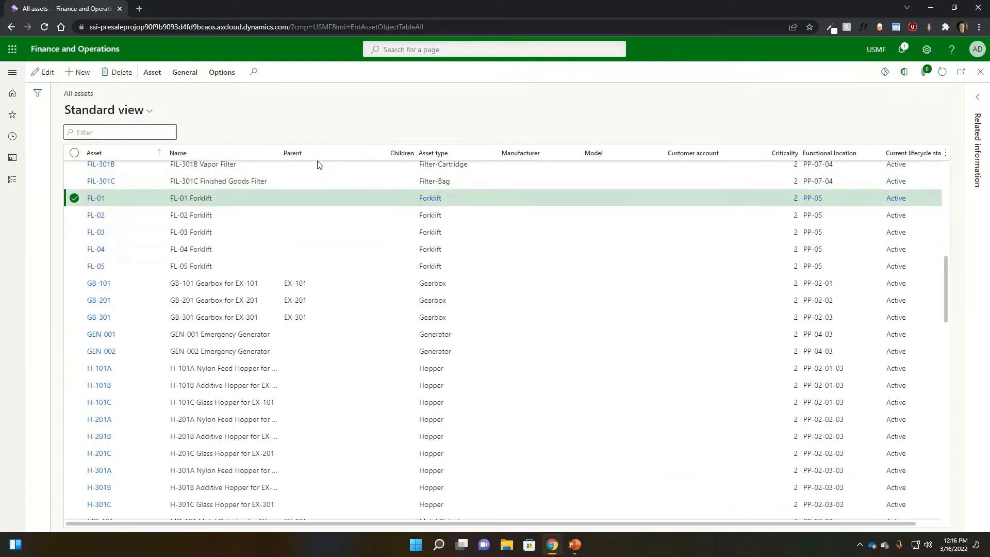
- Select extruder EX-101 and examine its children count and the assets that list it as their parent
{"action": "scroll", "coordinate": [320, 284], "scroll_direction": "up", "scroll_amount": 7}
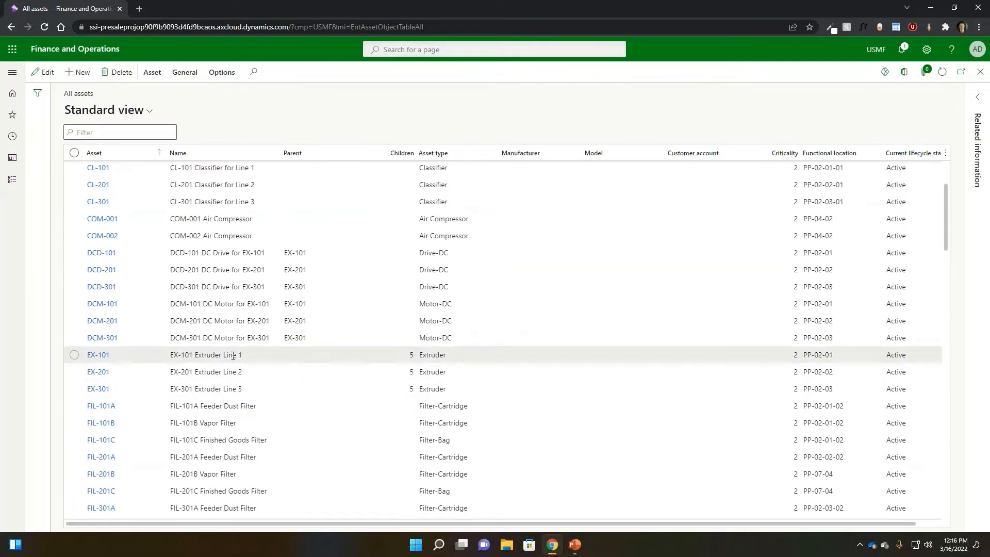
{"action": "left_click", "coordinate": [233, 356]}
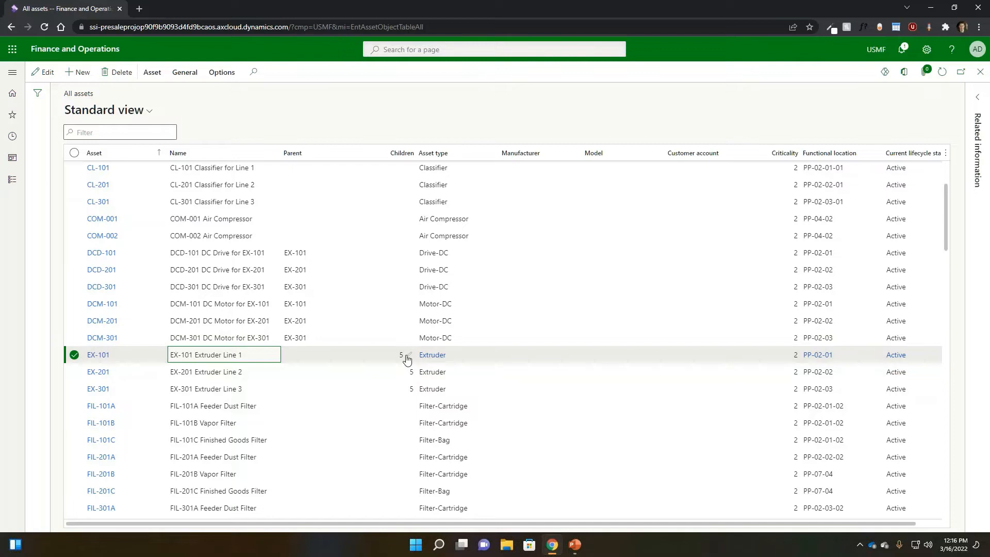
{"action": "left_click_drag", "start_coordinate": [249, 356], "coordinate": [175, 357]}
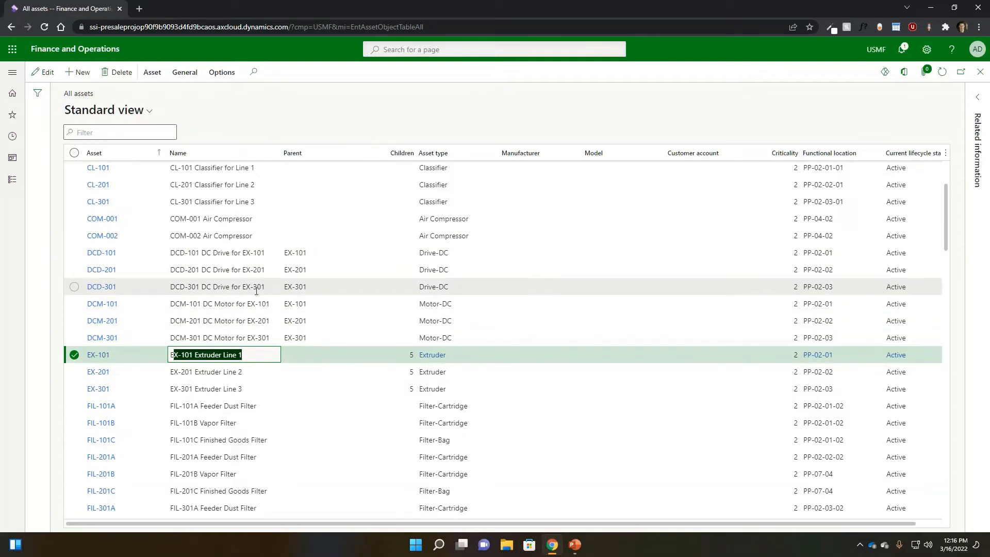
{"action": "scroll", "coordinate": [258, 294], "scroll_direction": "up", "scroll_amount": 1}
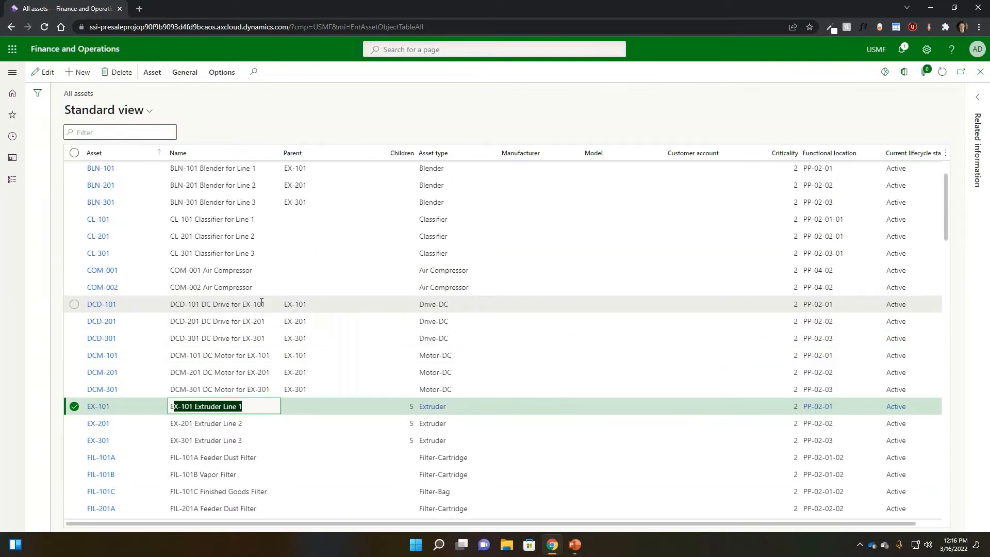
{"action": "scroll", "coordinate": [261, 303], "scroll_direction": "up", "scroll_amount": 1}
{"action": "scroll", "coordinate": [263, 320], "scroll_direction": "down", "scroll_amount": 2}
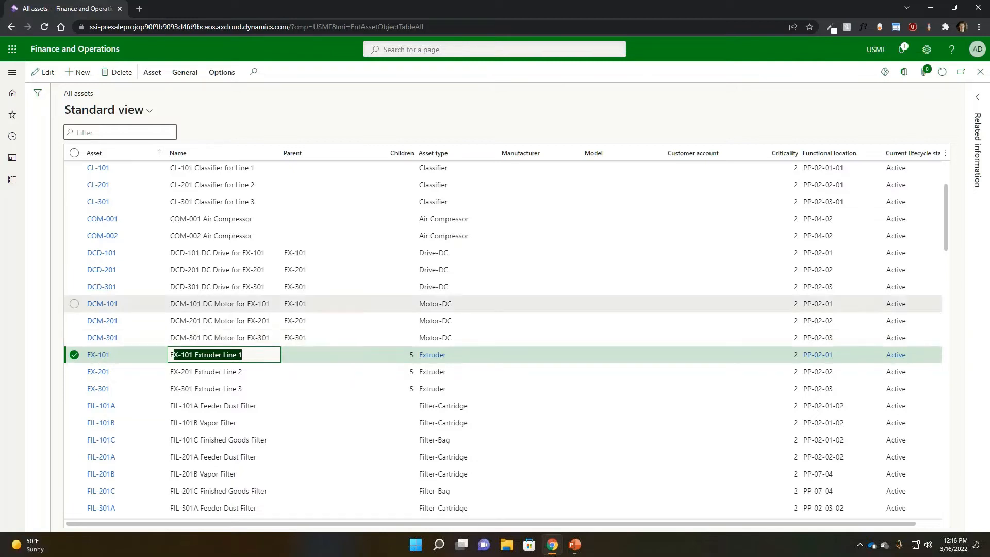
- Select forklift asset FL-01 in the list and open its asset record
{"action": "scroll", "coordinate": [288, 382], "scroll_direction": "down", "scroll_amount": 1}
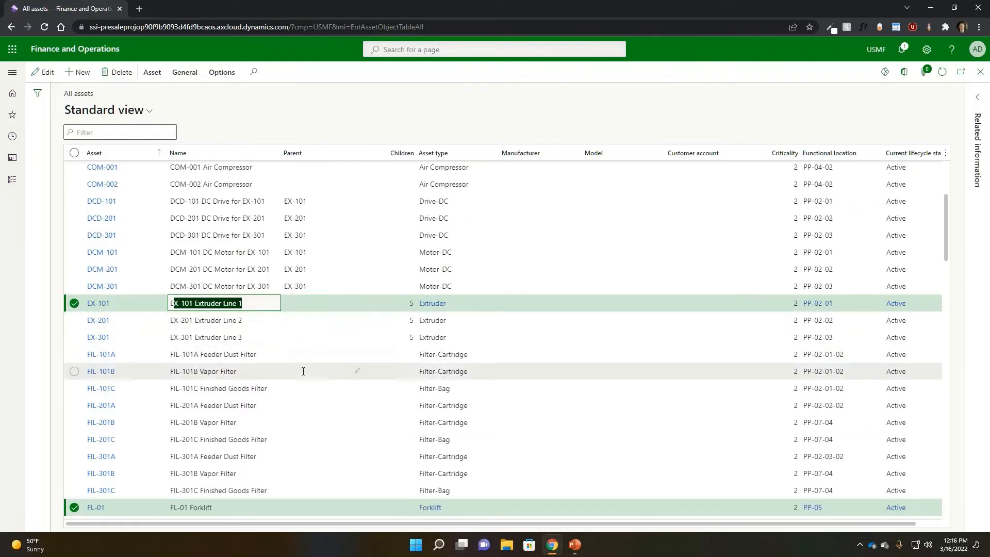
{"action": "scroll", "coordinate": [289, 381], "scroll_direction": "down", "scroll_amount": 2}
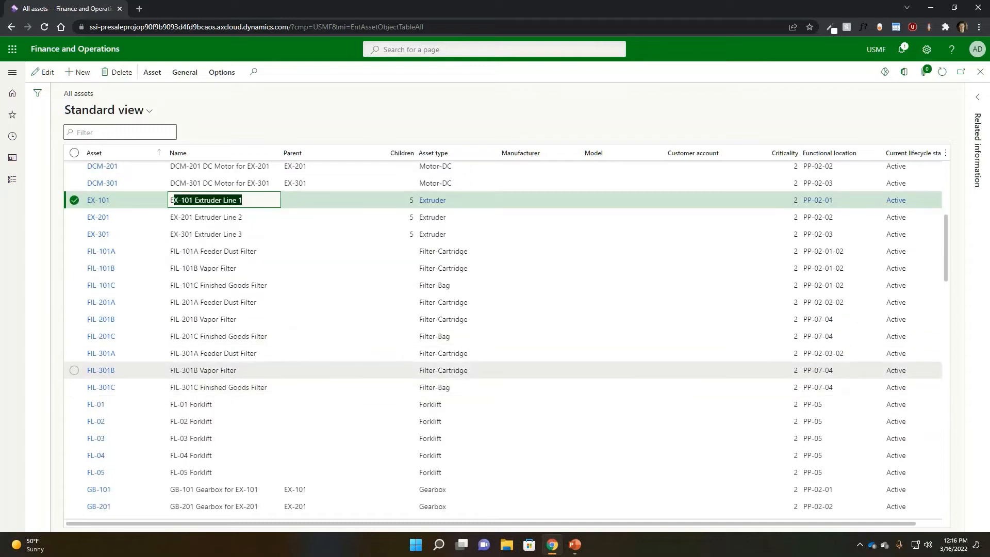
{"action": "left_click", "coordinate": [235, 404]}
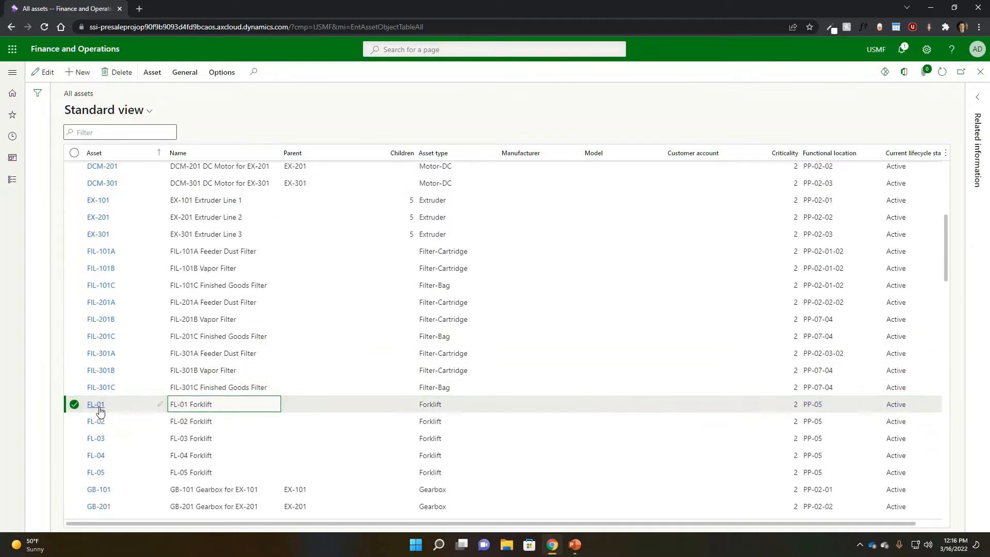
{"action": "mouse_move", "coordinate": [427, 410]}
{"action": "mouse_move", "coordinate": [822, 408]}
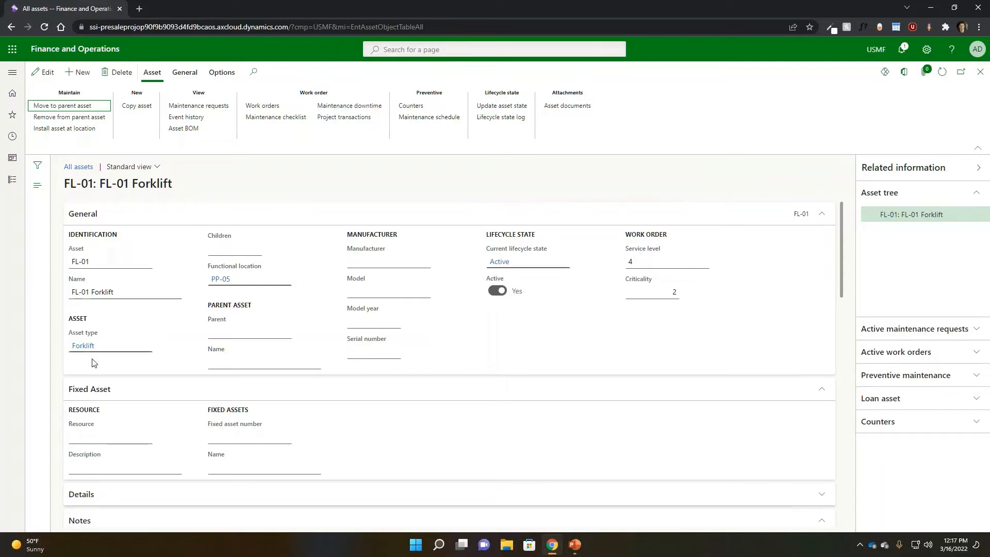
- Review the general and fixed asset details of FL-01 and expand its Attributes section
{"action": "mouse_move", "coordinate": [226, 281]}
{"action": "scroll", "coordinate": [391, 311], "scroll_direction": "down", "scroll_amount": 1}
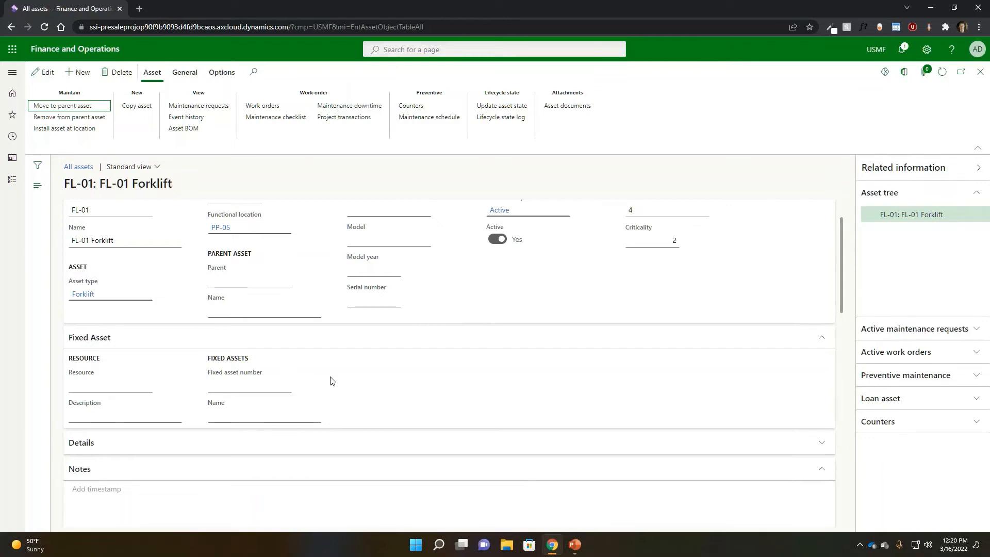
{"action": "scroll", "coordinate": [330, 367], "scroll_direction": "down", "scroll_amount": 3}
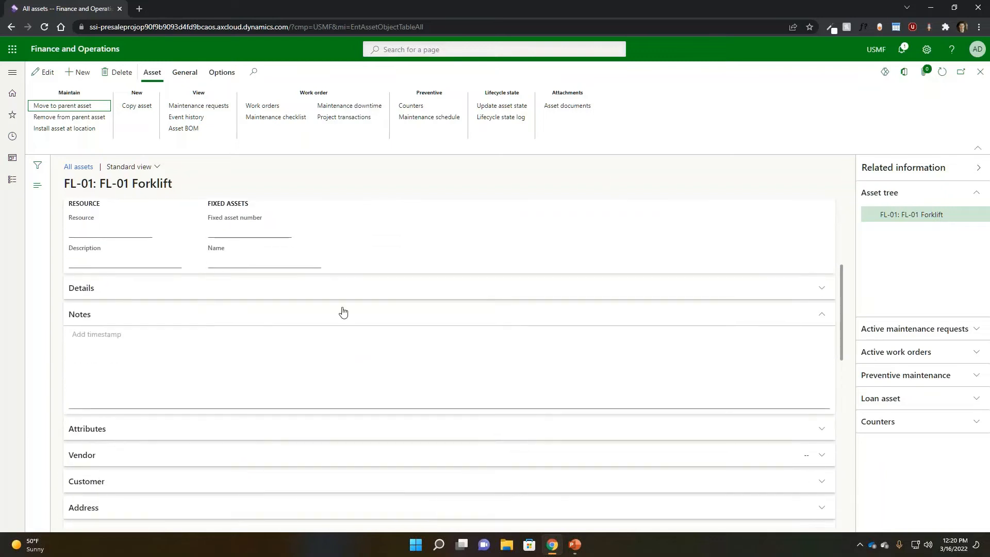
{"action": "scroll", "coordinate": [261, 349], "scroll_direction": "down", "scroll_amount": 1}
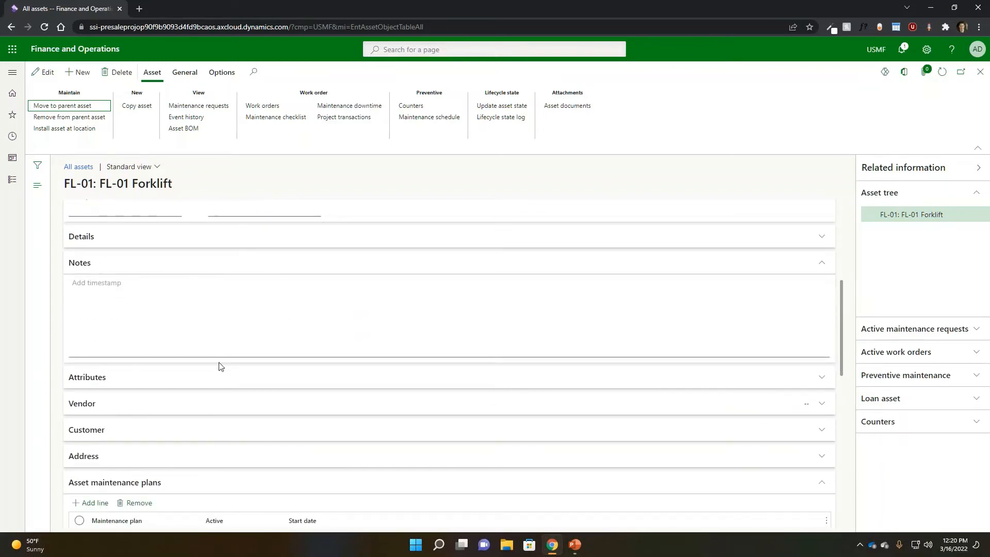
{"action": "left_click", "coordinate": [197, 384]}
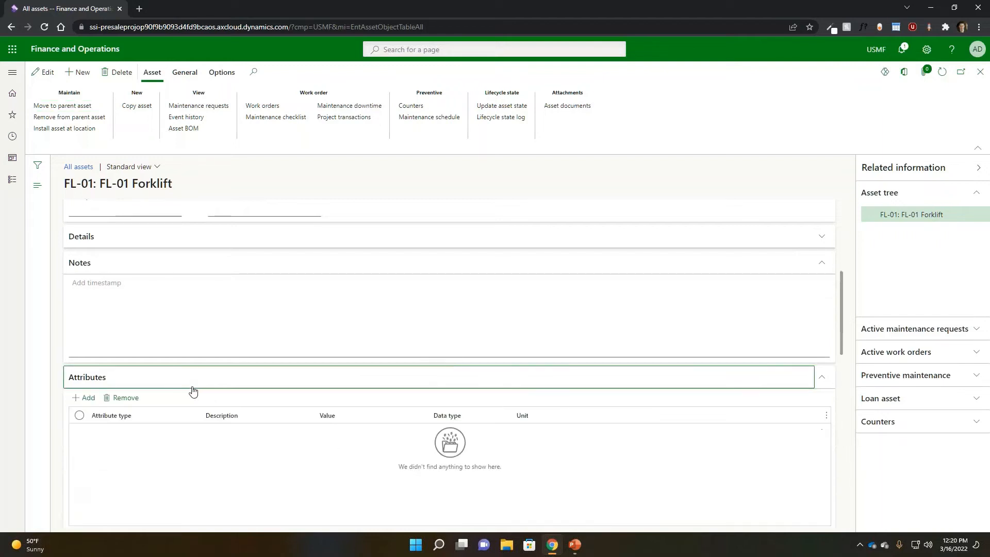
{"action": "scroll", "coordinate": [258, 459], "scroll_direction": "down", "scroll_amount": 2}
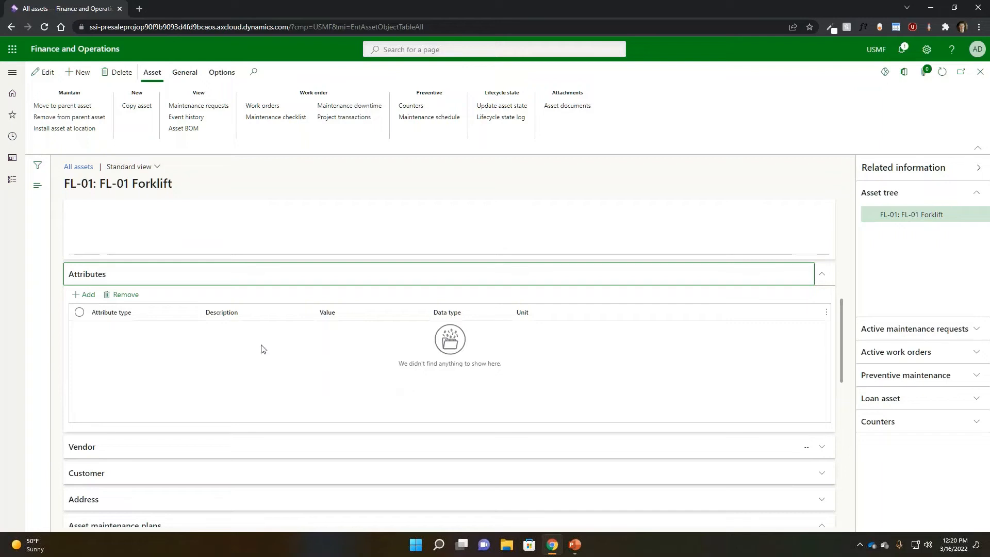
{"action": "scroll", "coordinate": [335, 391], "scroll_direction": "up", "scroll_amount": 6}
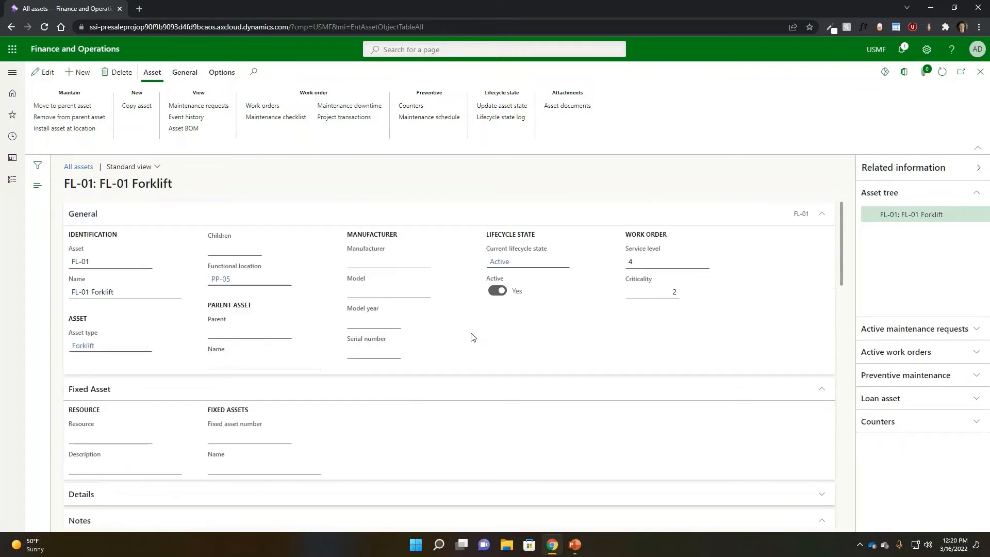
- Expand the Vendor and Customer sections of FL-01 to view the purchase, warranty, and customer account fields
{"action": "scroll", "coordinate": [422, 398], "scroll_direction": "down", "scroll_amount": 5}
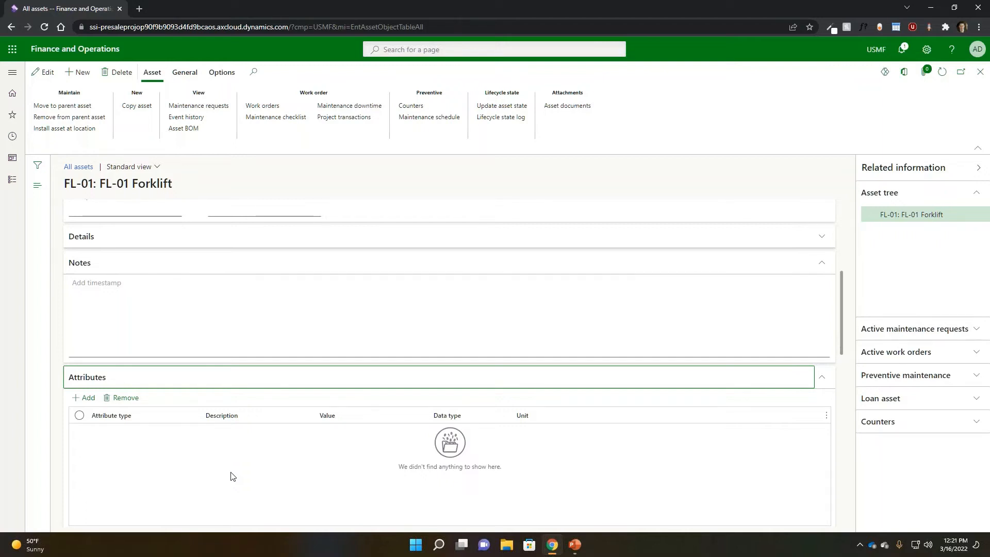
{"action": "scroll", "coordinate": [154, 353], "scroll_direction": "down", "scroll_amount": 1}
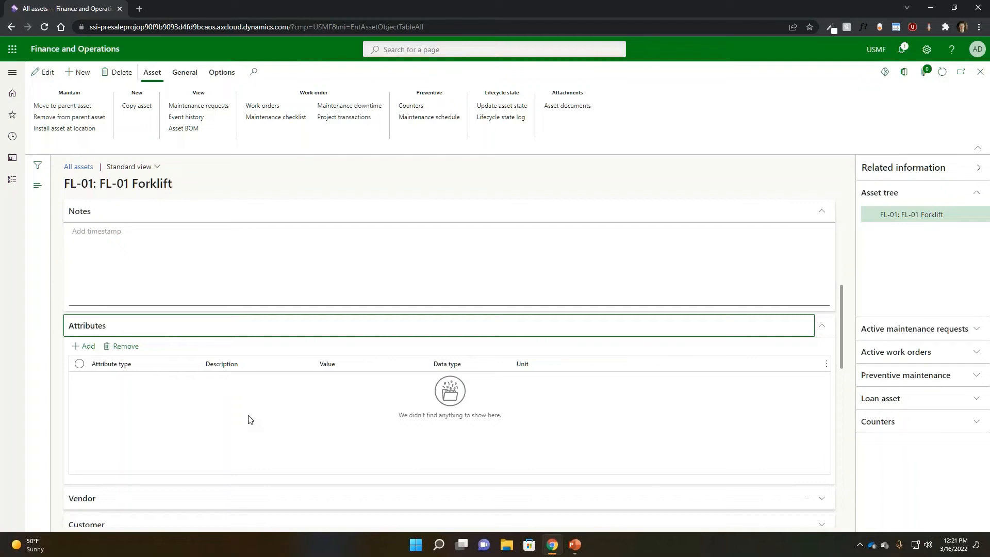
{"action": "scroll", "coordinate": [271, 419], "scroll_direction": "down", "scroll_amount": 1}
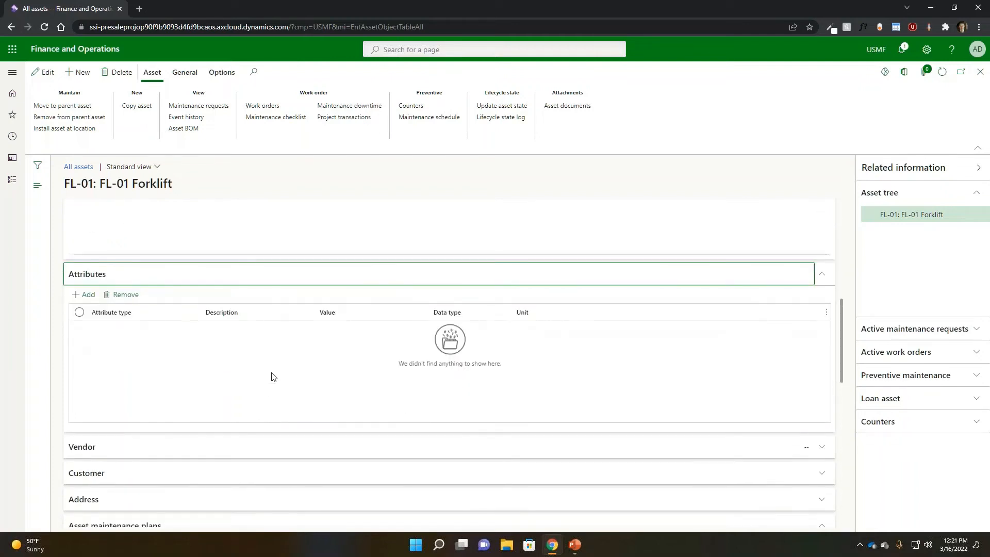
{"action": "scroll", "coordinate": [272, 376], "scroll_direction": "down", "scroll_amount": 1}
{"action": "left_click", "coordinate": [181, 395]}
{"action": "scroll", "coordinate": [185, 395], "scroll_direction": "down", "scroll_amount": 2}
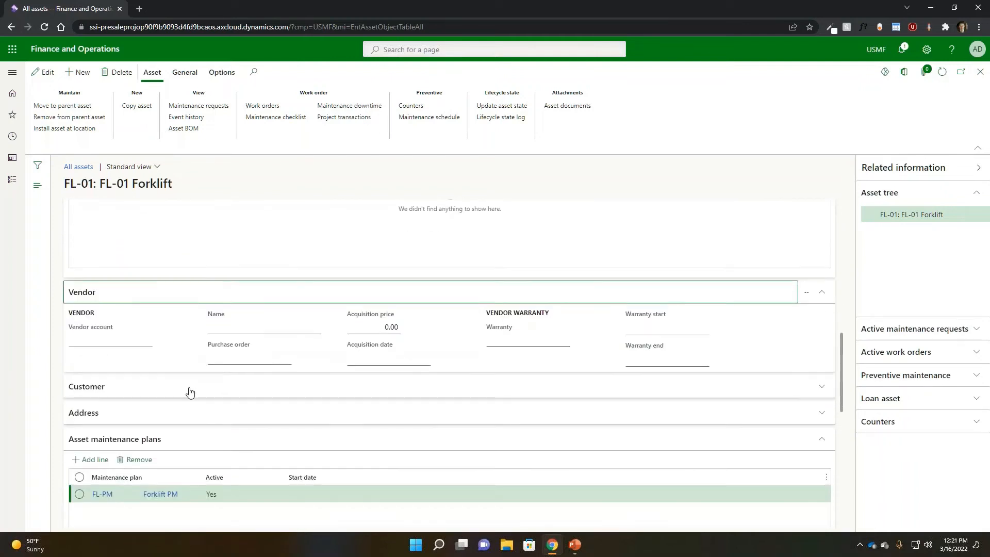
{"action": "left_click", "coordinate": [139, 391]}
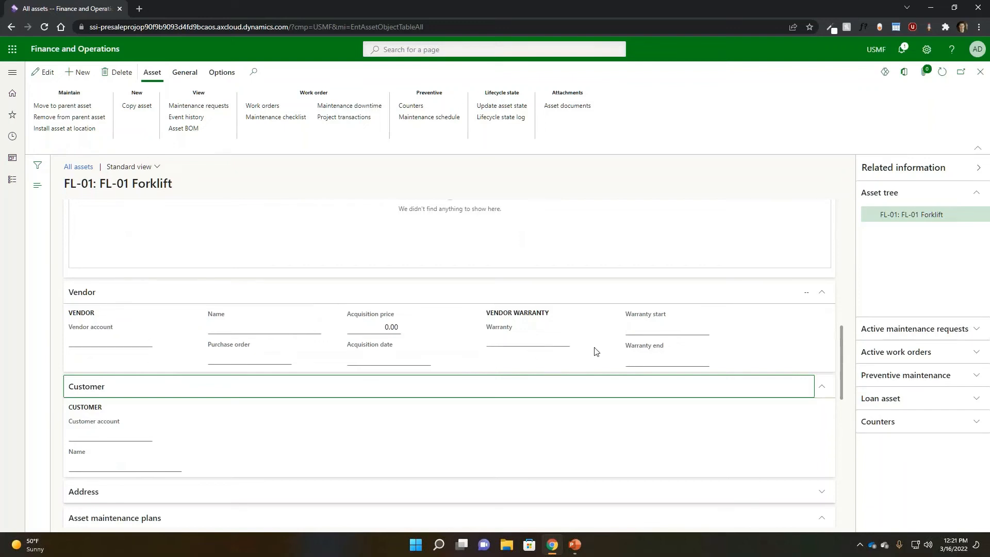
- Examine the asset maintenance plans, functional location maintenance plans, and maintenance rounds of FL-01
{"action": "scroll", "coordinate": [651, 364], "scroll_direction": "down", "scroll_amount": 1}
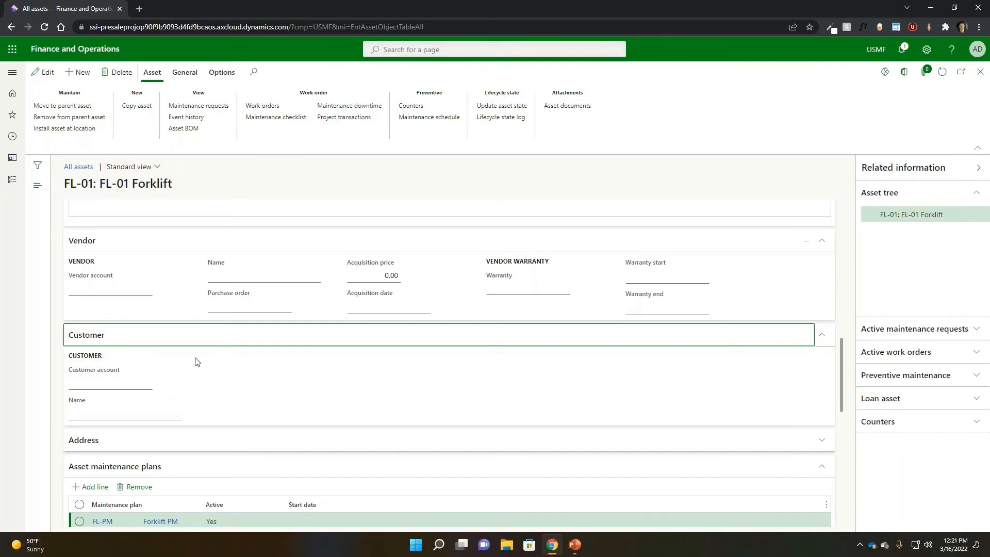
{"action": "scroll", "coordinate": [195, 374], "scroll_direction": "down", "scroll_amount": 1}
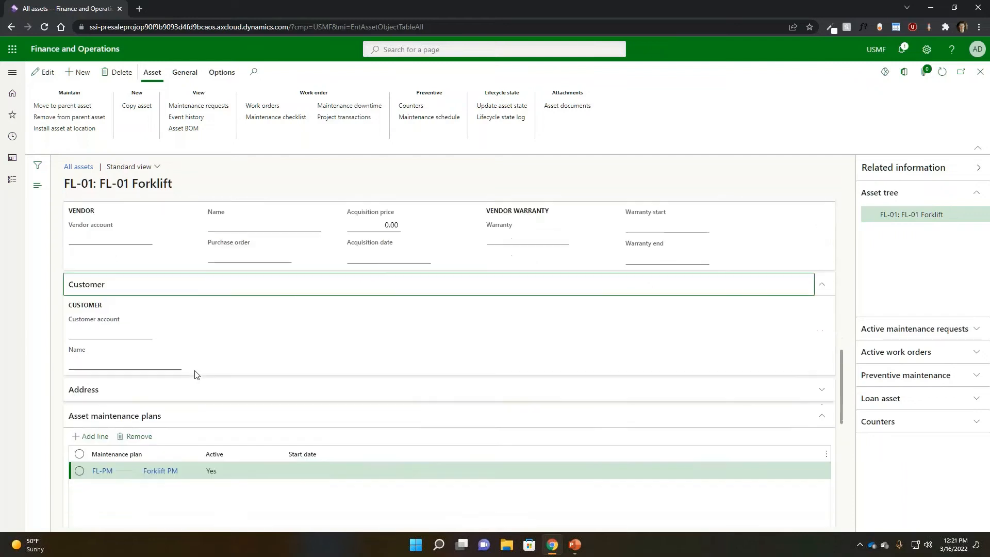
{"action": "scroll", "coordinate": [193, 367], "scroll_direction": "down", "scroll_amount": 2}
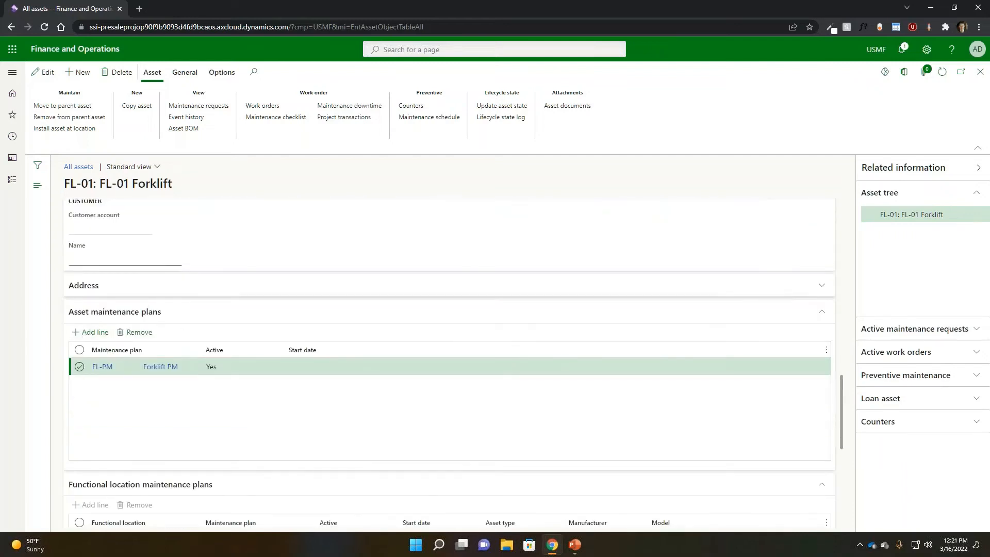
{"action": "scroll", "coordinate": [150, 435], "scroll_direction": "down", "scroll_amount": 2}
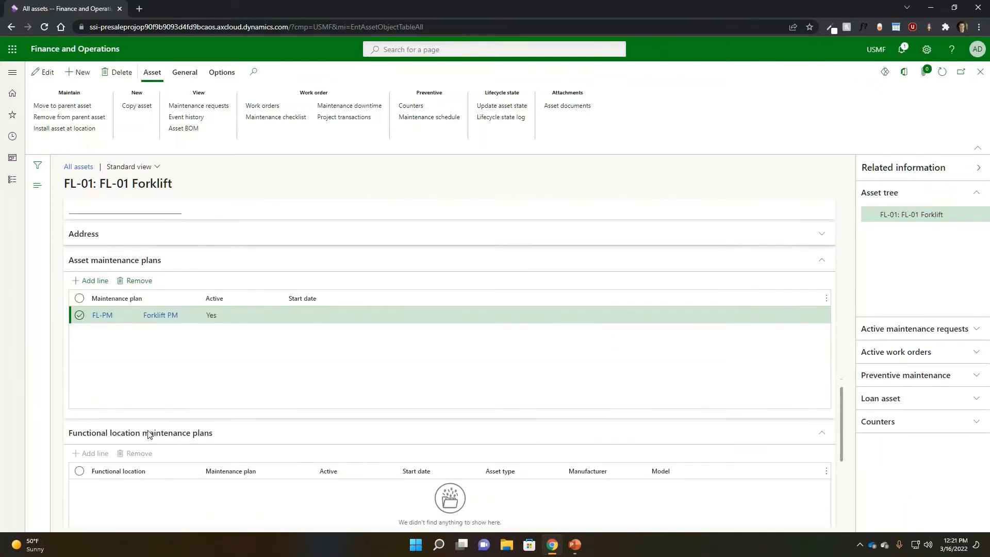
{"action": "scroll", "coordinate": [168, 390], "scroll_direction": "up", "scroll_amount": 1}
{"action": "scroll", "coordinate": [174, 305], "scroll_direction": "down", "scroll_amount": 1}
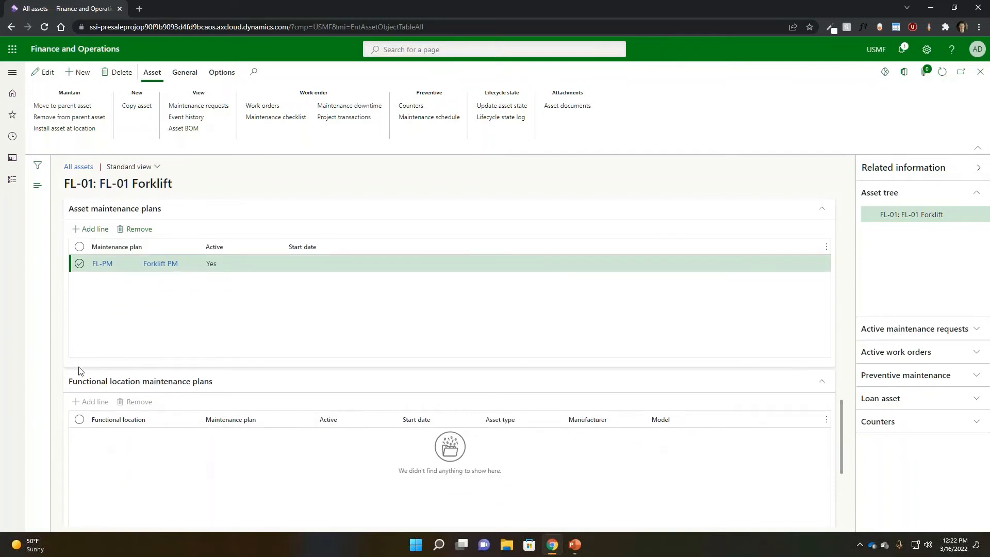
{"action": "scroll", "coordinate": [216, 410], "scroll_direction": "down", "scroll_amount": 2}
{"action": "scroll", "coordinate": [215, 411], "scroll_direction": "down", "scroll_amount": 2}
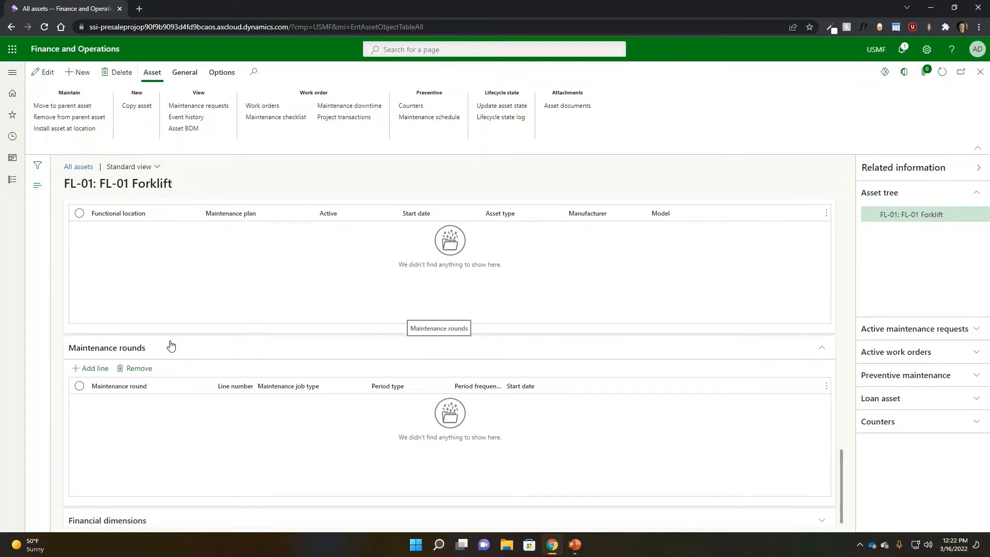
{"action": "scroll", "coordinate": [119, 385], "scroll_direction": "up", "scroll_amount": 4}
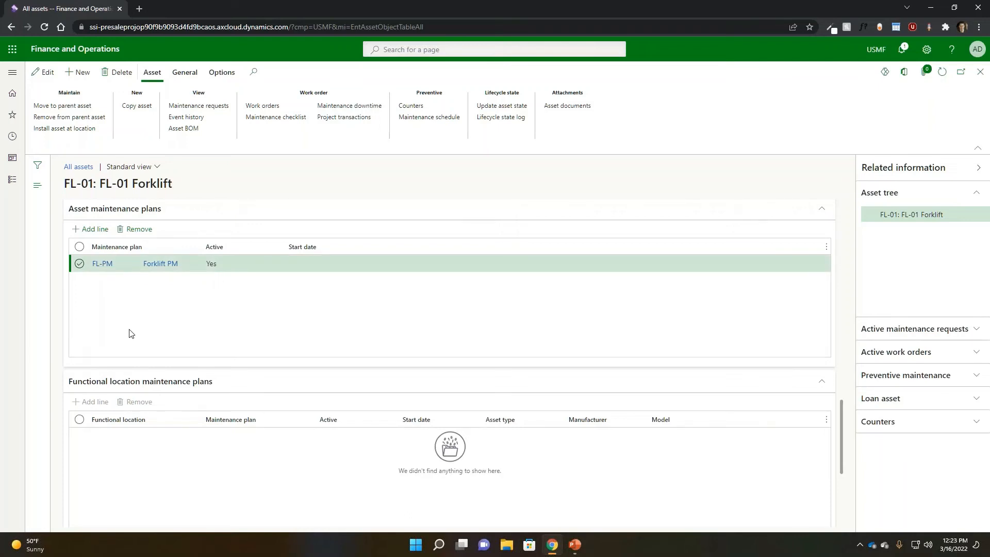
{"action": "scroll", "coordinate": [164, 349], "scroll_direction": "down", "scroll_amount": 3}
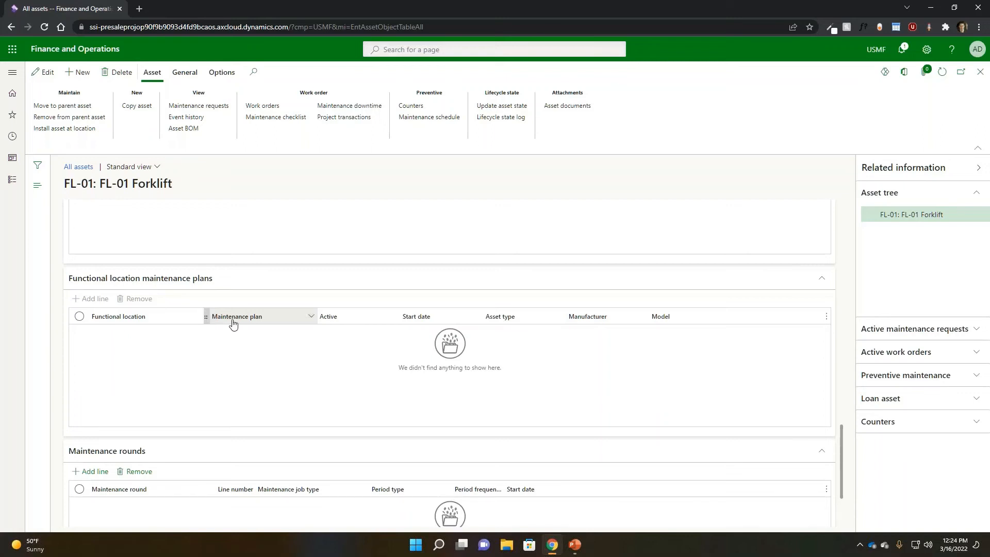
- Open the Forklift asset type from FL-01's general details, view its maintenance job types, and return to the asset record
{"action": "scroll", "coordinate": [227, 273], "scroll_direction": "up", "scroll_amount": 2}
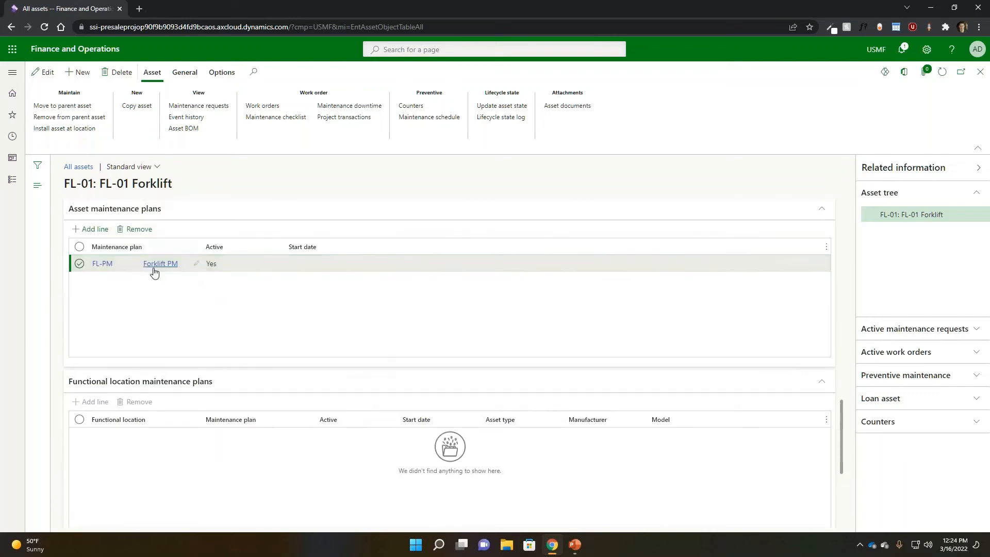
{"action": "scroll", "coordinate": [201, 340], "scroll_direction": "up", "scroll_amount": 5}
{"action": "scroll", "coordinate": [204, 346], "scroll_direction": "up", "scroll_amount": 10}
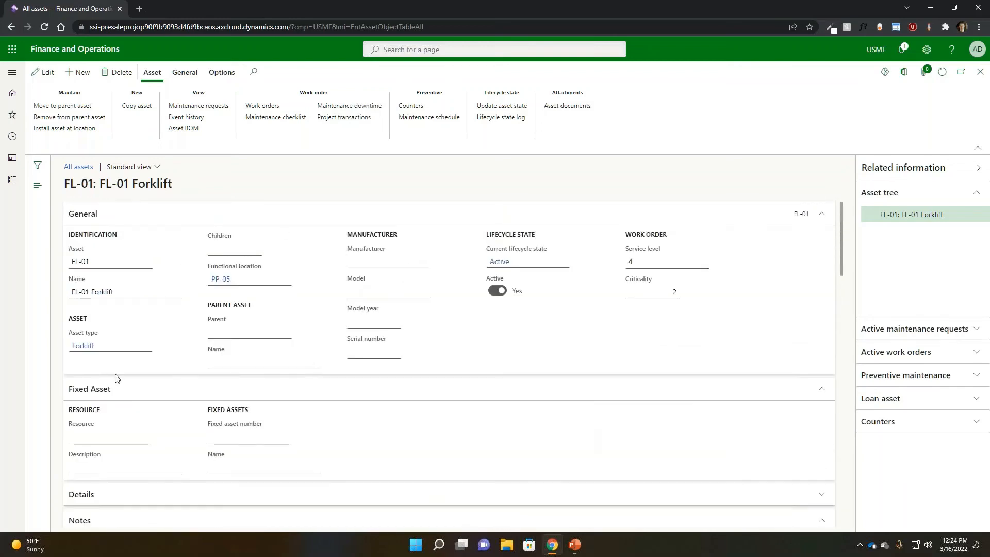
{"action": "left_click", "coordinate": [82, 346]}
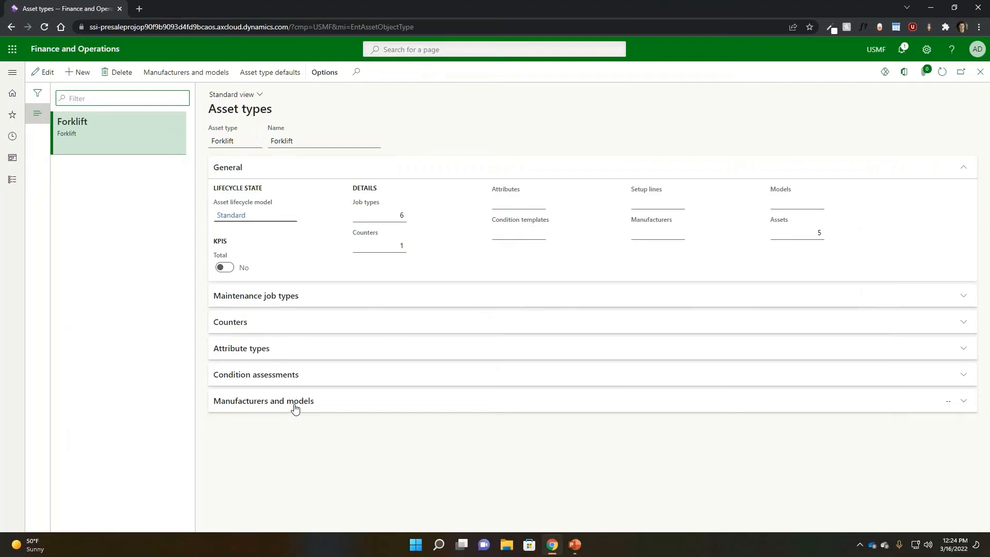
{"action": "left_click", "coordinate": [283, 304]}
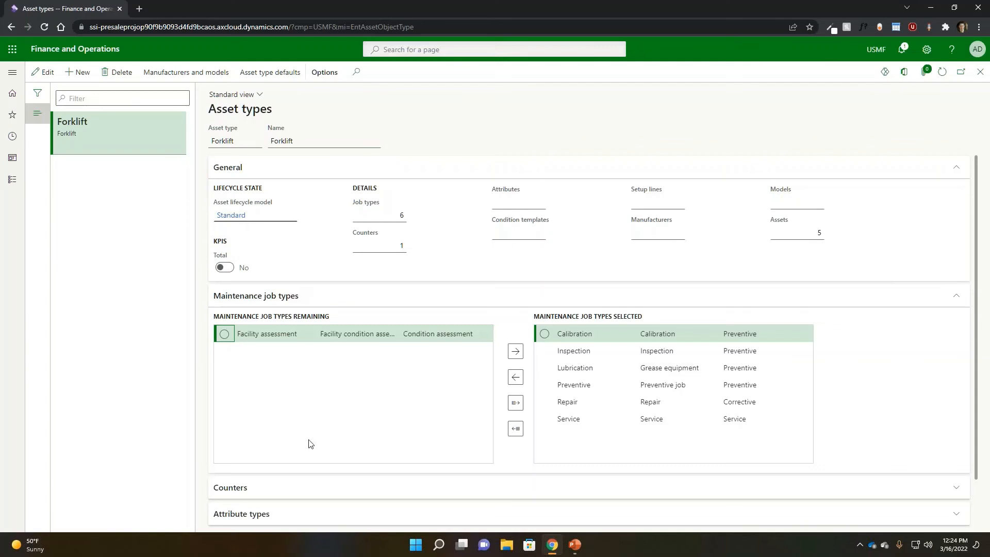
{"action": "scroll", "coordinate": [407, 452], "scroll_direction": "down", "scroll_amount": 1}
{"action": "scroll", "coordinate": [466, 378], "scroll_direction": "up", "scroll_amount": 1}
{"action": "left_click", "coordinate": [980, 73]}
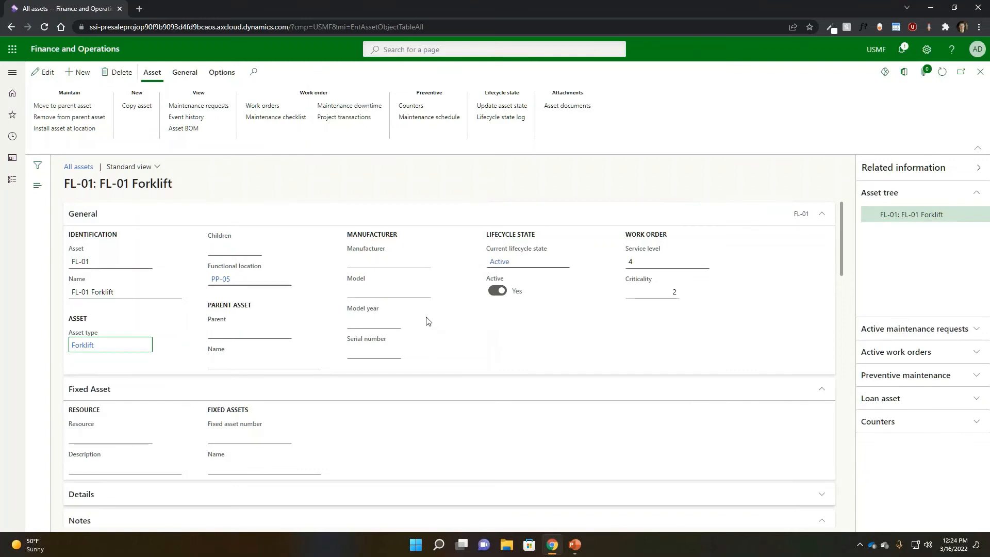
- Examine FL-01's asset maintenance plans, functional location maintenance plans, and maintenance rounds again
{"action": "scroll", "coordinate": [252, 293], "scroll_direction": "down", "scroll_amount": 10}
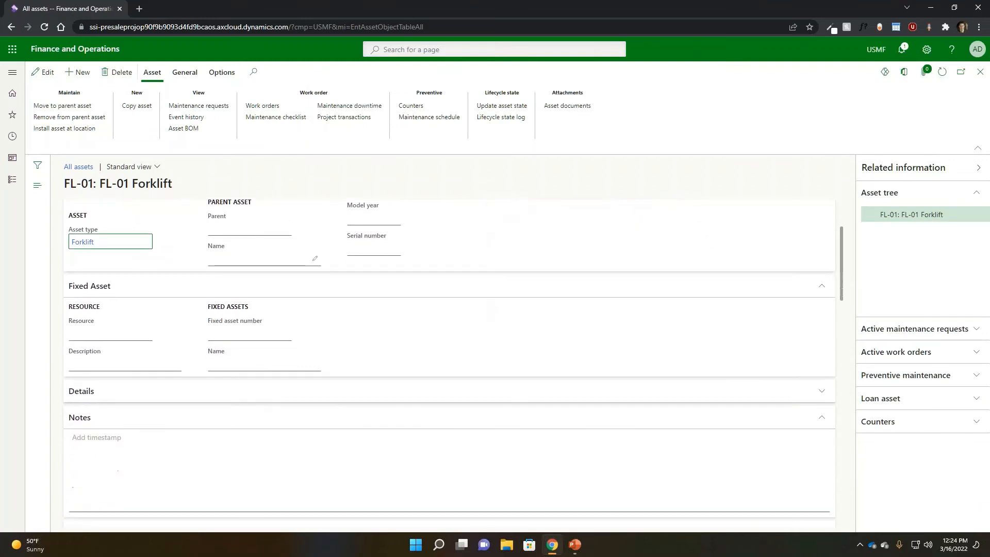
{"action": "scroll", "coordinate": [246, 304], "scroll_direction": "down", "scroll_amount": 3}
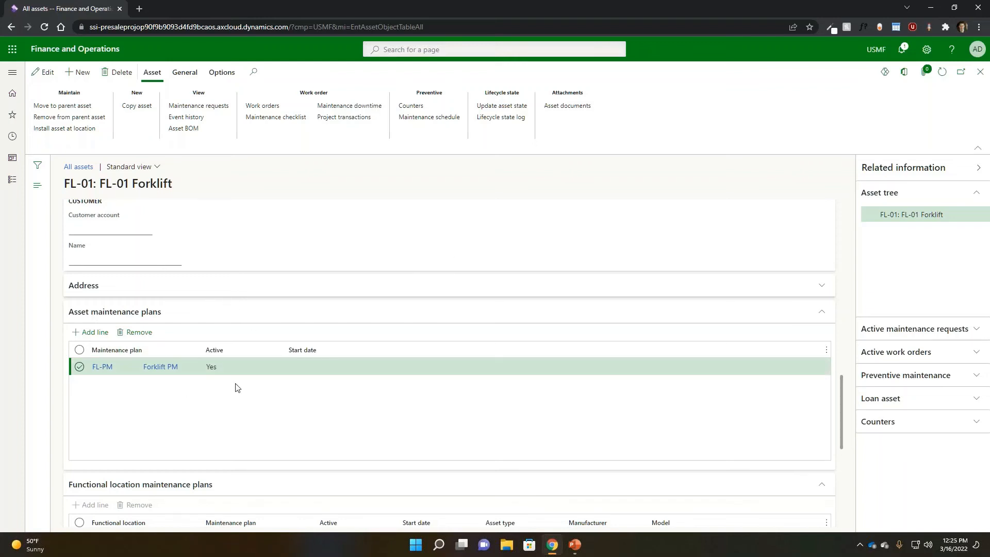
{"action": "scroll", "coordinate": [362, 323], "scroll_direction": "down", "scroll_amount": 1}
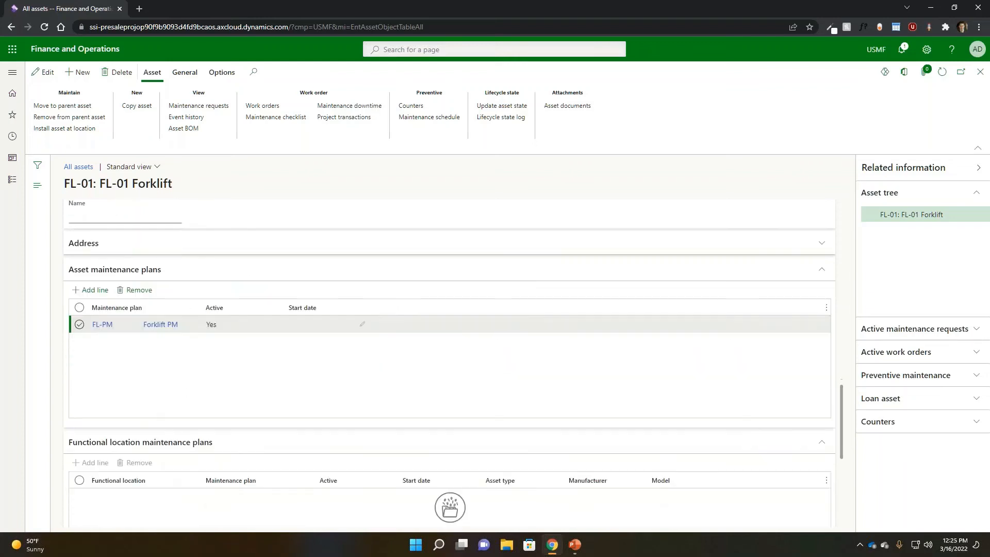
{"action": "scroll", "coordinate": [206, 303], "scroll_direction": "down", "scroll_amount": 1}
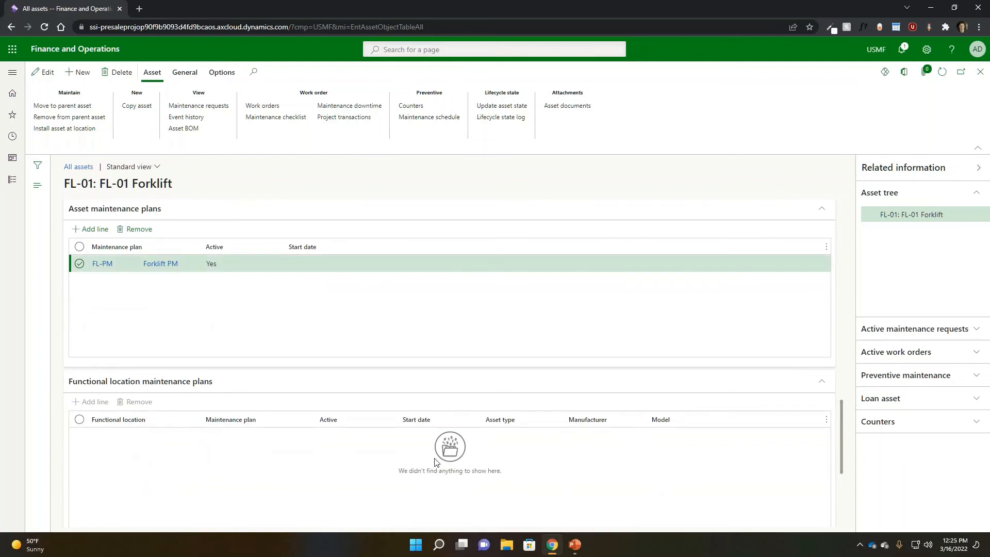
{"action": "scroll", "coordinate": [433, 459], "scroll_direction": "down", "scroll_amount": 2}
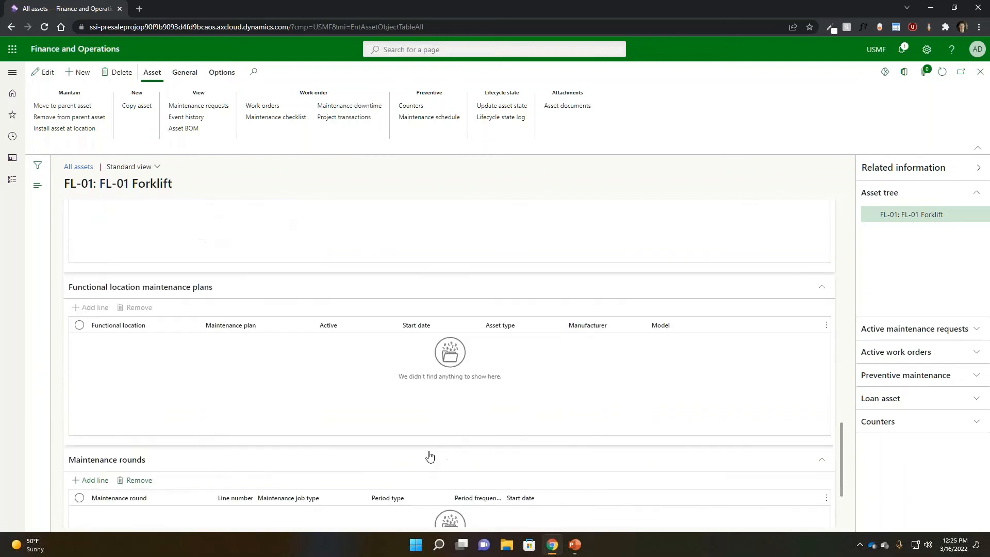
{"action": "scroll", "coordinate": [374, 411], "scroll_direction": "down", "scroll_amount": 2}
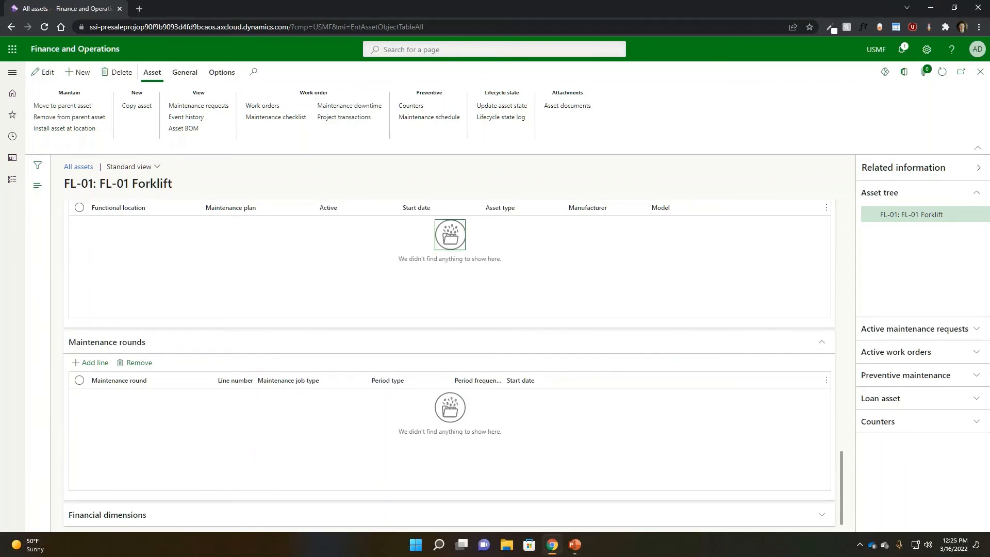
{"action": "scroll", "coordinate": [161, 330], "scroll_direction": "up", "scroll_amount": 1}
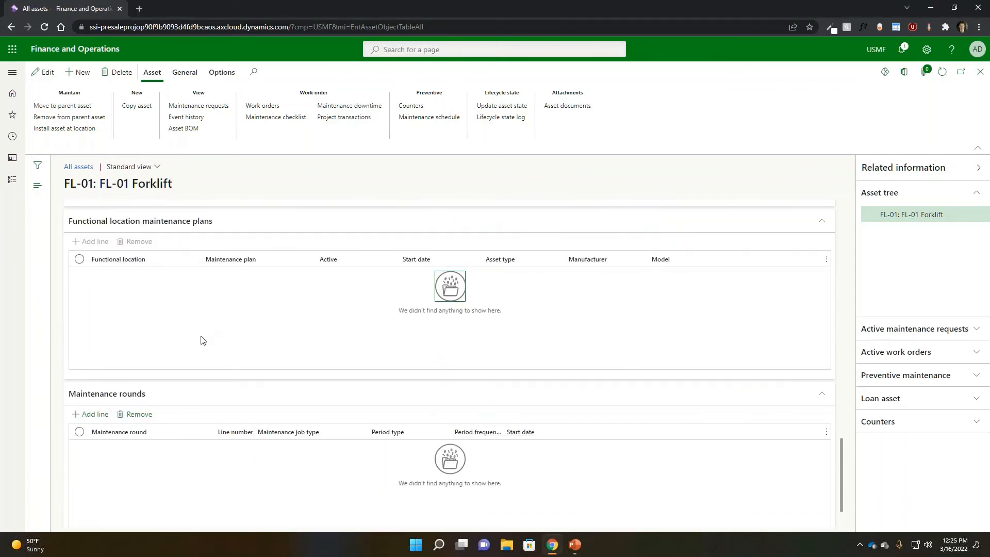
{"action": "scroll", "coordinate": [201, 339], "scroll_direction": "down", "scroll_amount": 1}
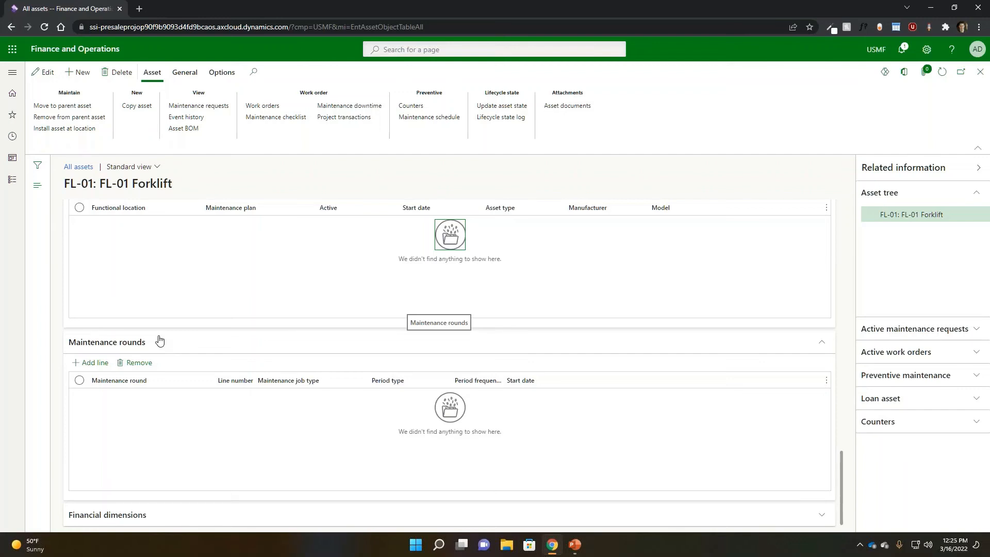
- Open FL-01's functional location PP-05 and expand its Installed assets section
{"action": "scroll", "coordinate": [215, 371], "scroll_direction": "up", "scroll_amount": 5}
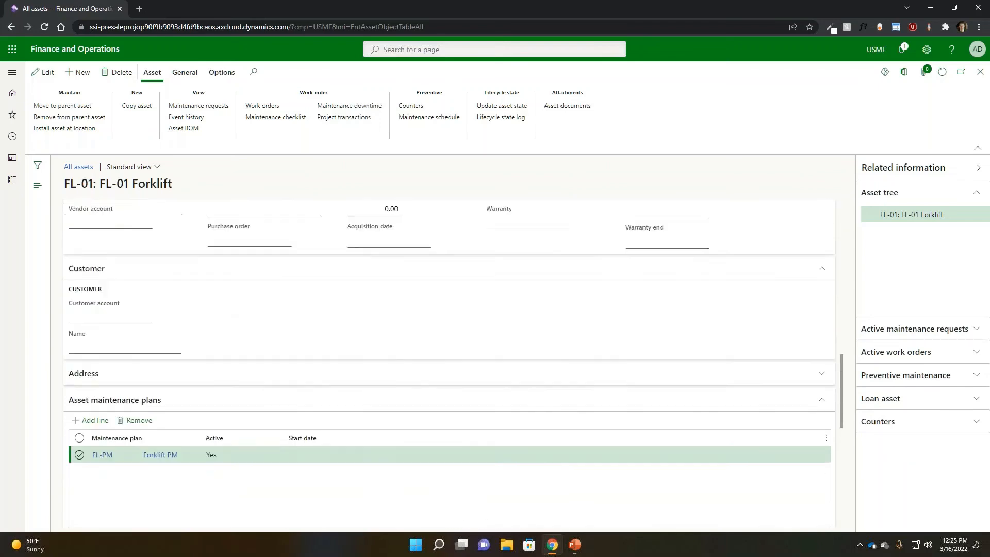
{"action": "scroll", "coordinate": [338, 402], "scroll_direction": "up", "scroll_amount": 10}
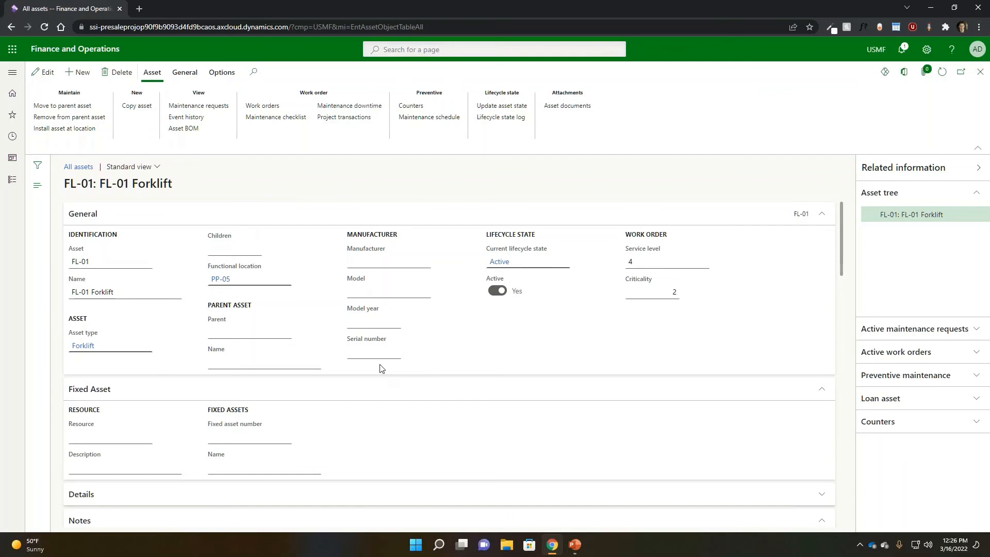
{"action": "left_click", "coordinate": [229, 279]}
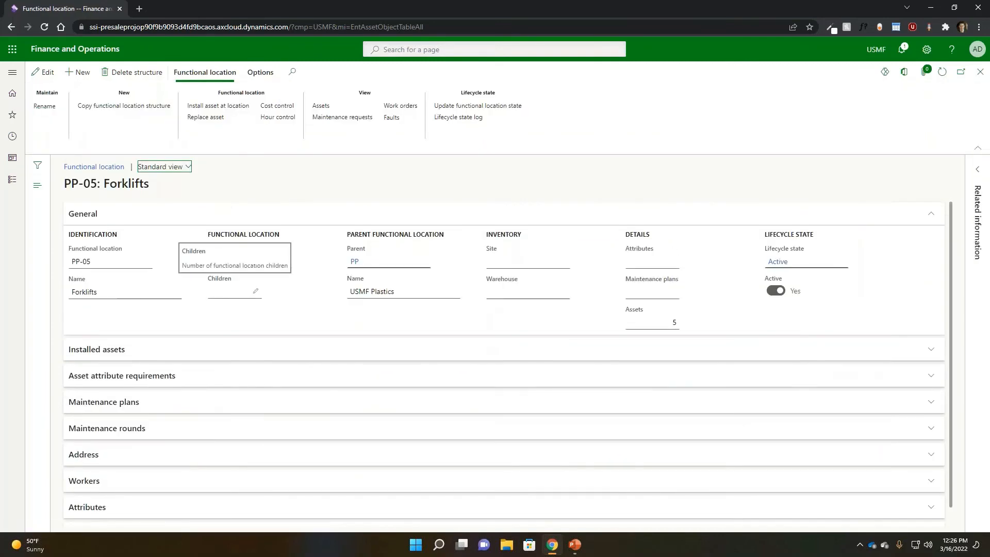
{"action": "left_click", "coordinate": [216, 355]}
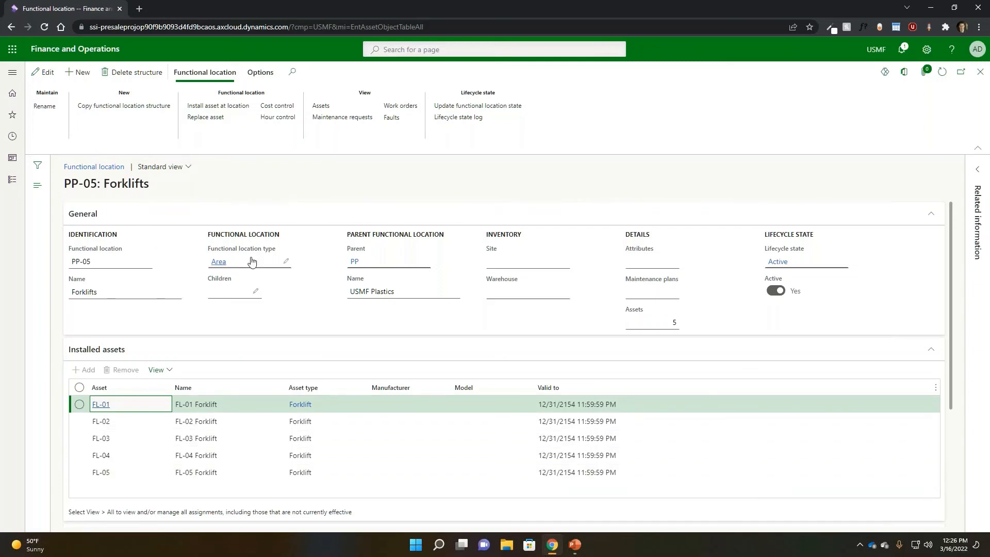
- Open the details of PP-05's functional location type, compare the Plant and Area types, and return to the FL-01 record
{"action": "left_click", "coordinate": [283, 264]}
{"action": "right_click", "coordinate": [276, 263]}
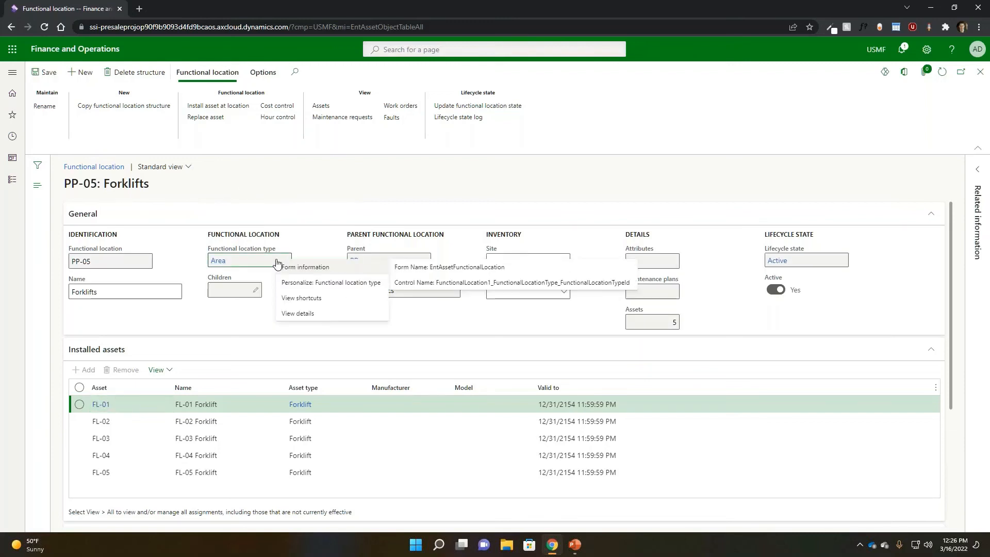
{"action": "left_click", "coordinate": [324, 316]}
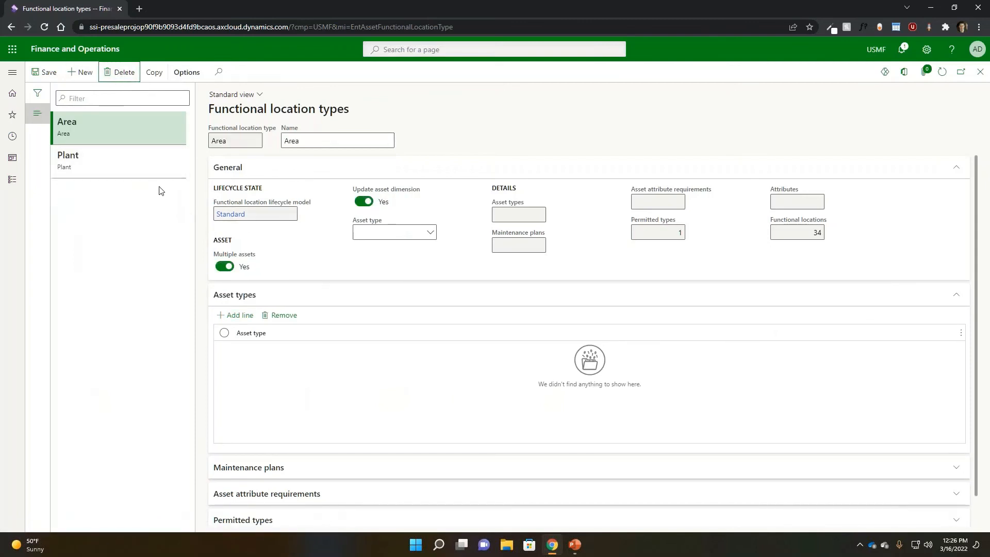
{"action": "left_click", "coordinate": [111, 164]}
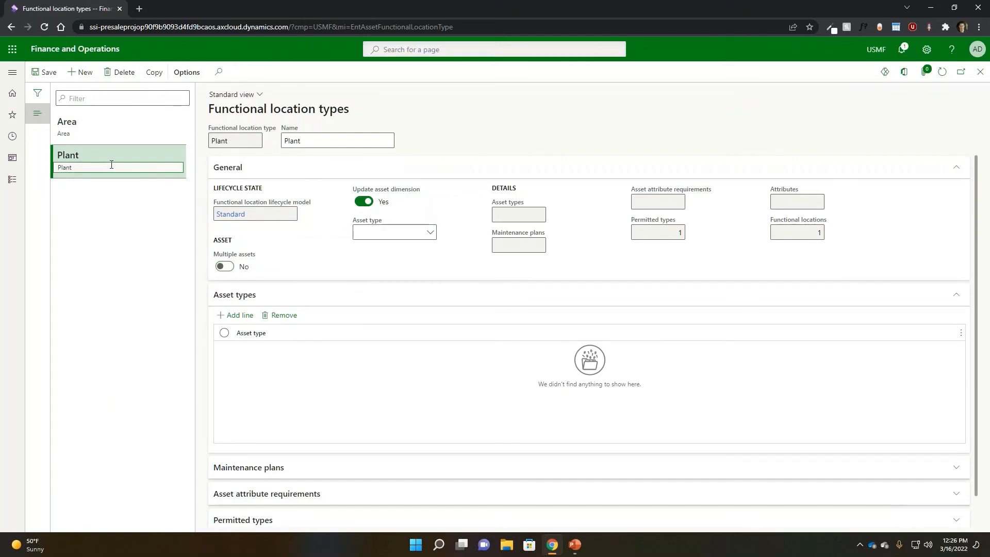
{"action": "left_click", "coordinate": [116, 140]}
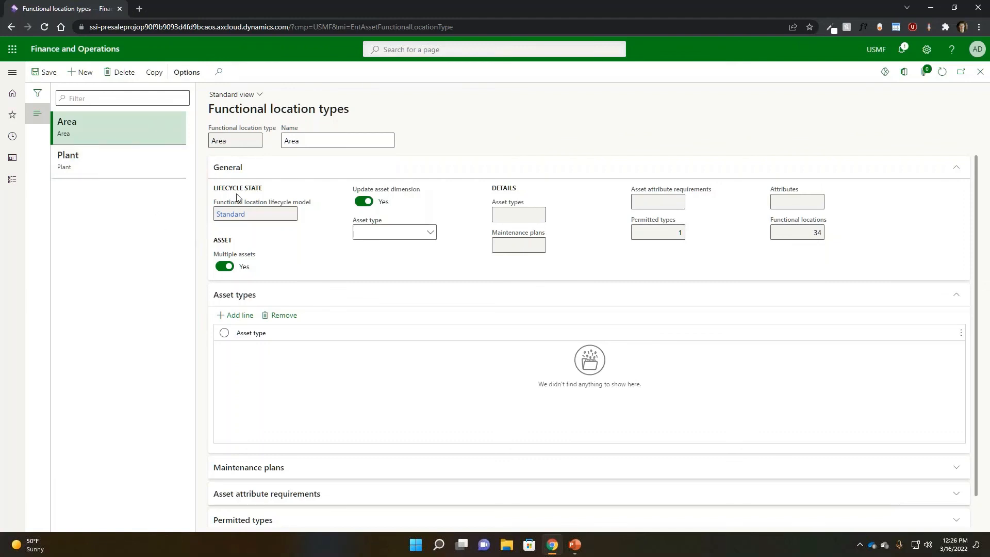
{"action": "left_click", "coordinate": [980, 72]}
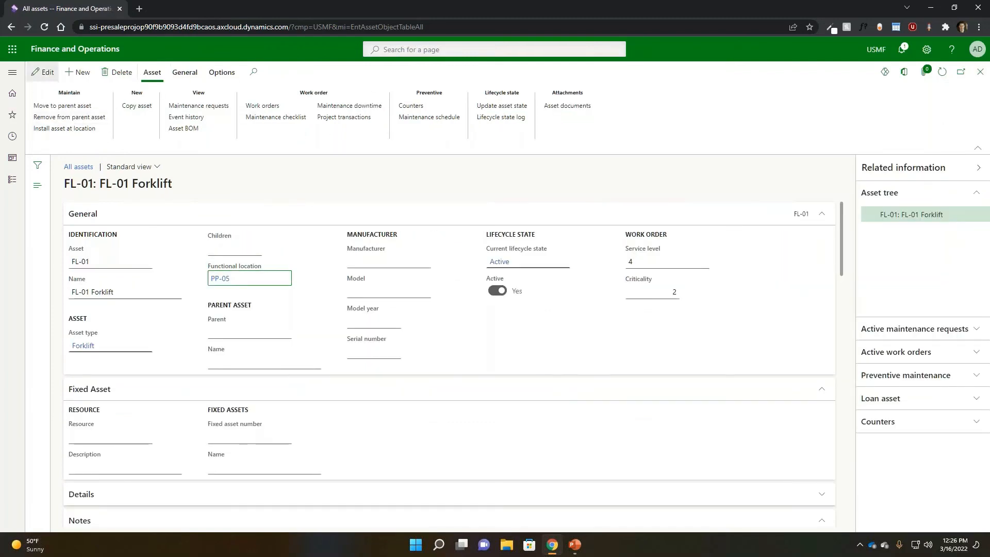
- Open the All functional locations list, select USMF Plastics (PP), review the locations with their types and parents, and close the list
{"action": "left_click", "coordinate": [12, 73]}
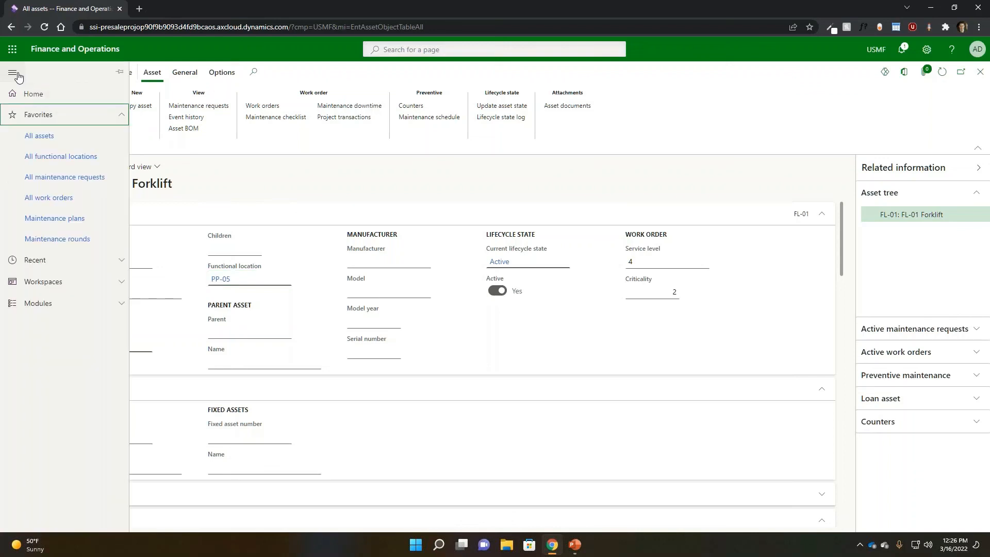
{"action": "left_click", "coordinate": [60, 157]}
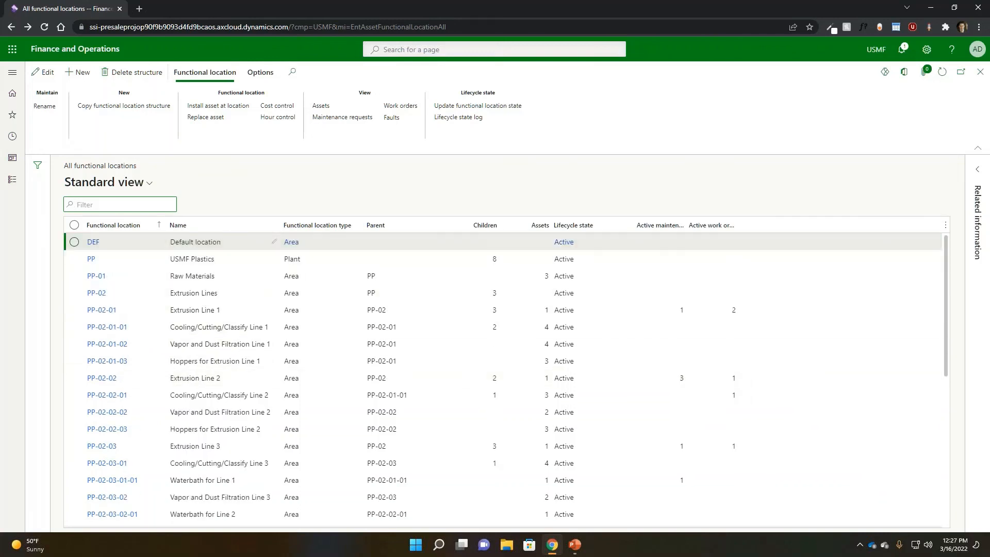
{"action": "left_click", "coordinate": [253, 261]}
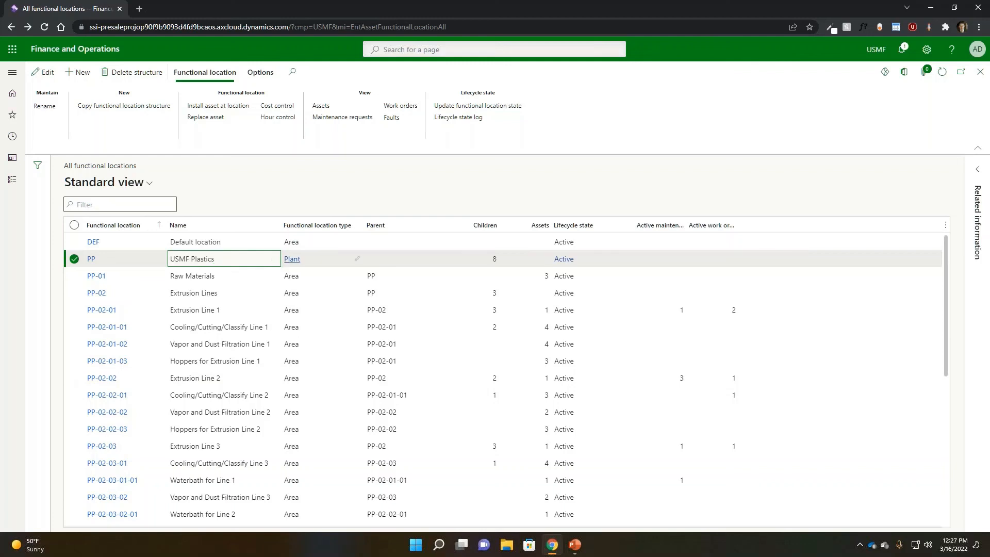
{"action": "scroll", "coordinate": [210, 329], "scroll_direction": "down", "scroll_amount": 1}
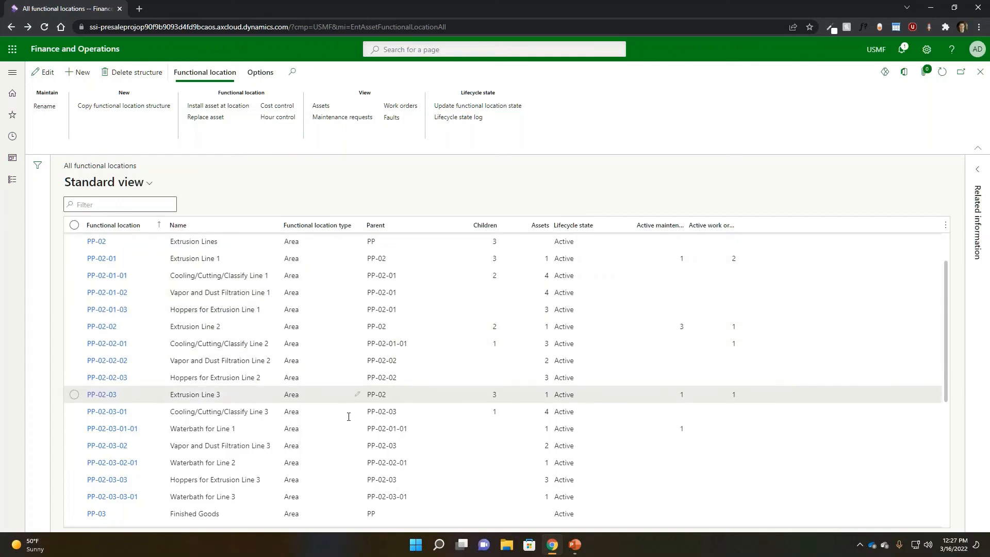
{"action": "scroll", "coordinate": [372, 409], "scroll_direction": "down", "scroll_amount": 4}
{"action": "scroll", "coordinate": [372, 409], "scroll_direction": "down", "scroll_amount": 1}
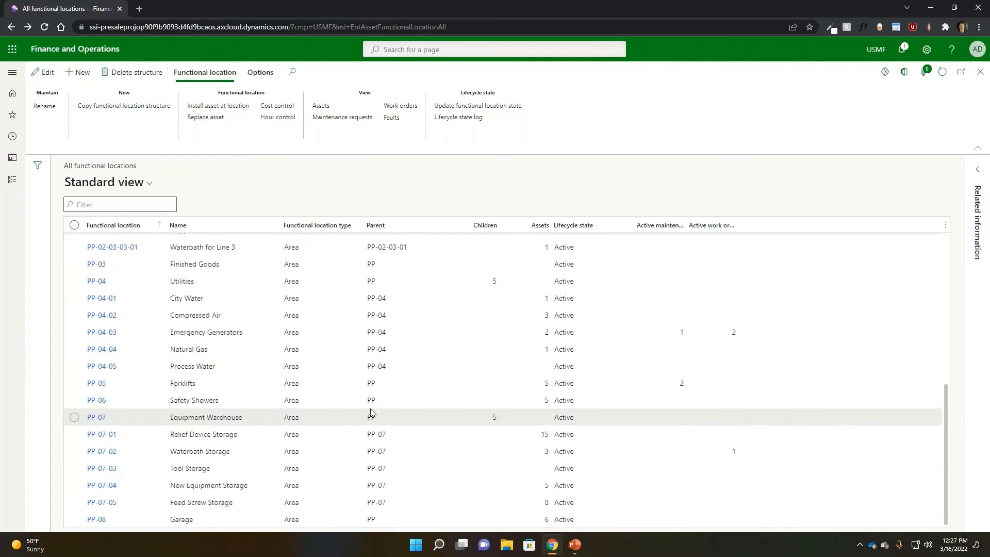
{"action": "scroll", "coordinate": [366, 416], "scroll_direction": "up", "scroll_amount": 8}
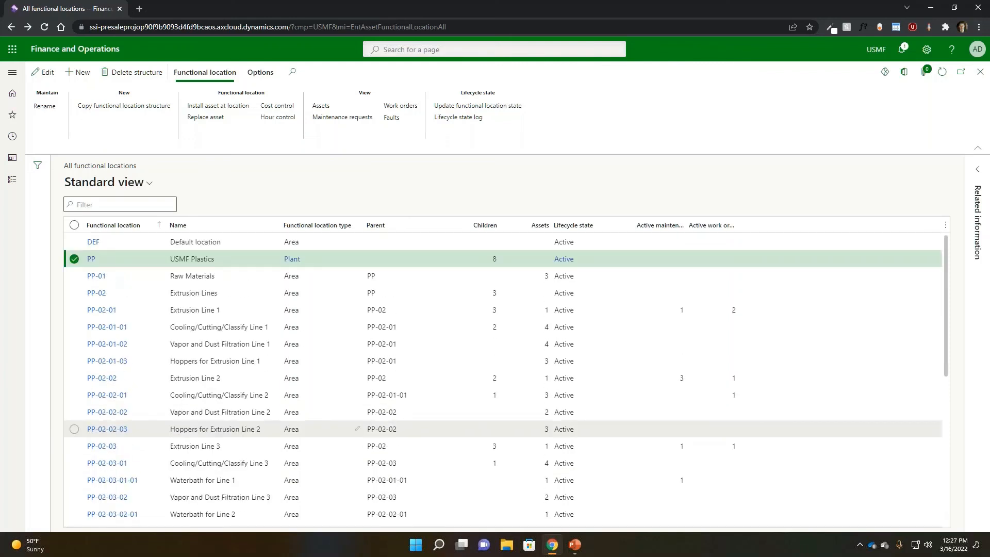
{"action": "mouse_move", "coordinate": [326, 428]}
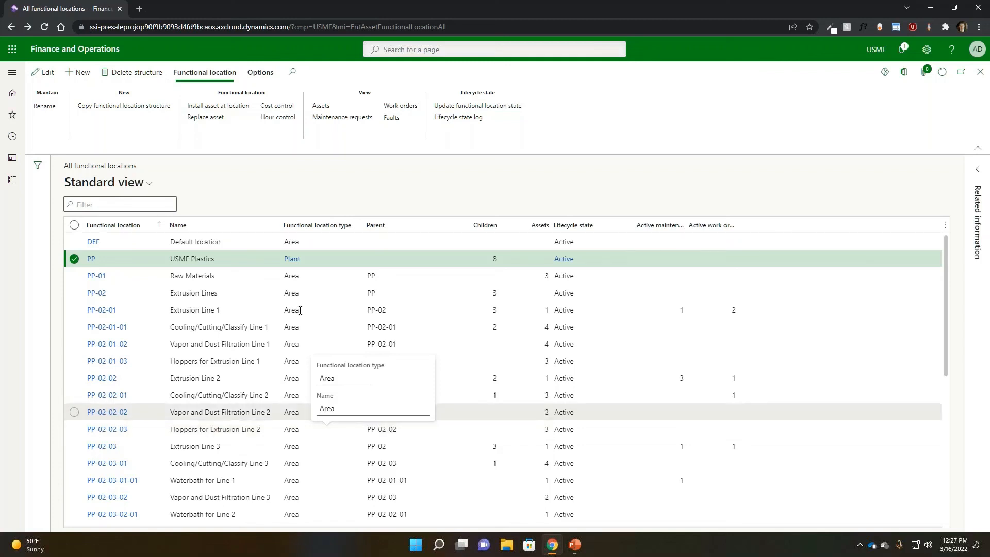
{"action": "left_click", "coordinate": [980, 74]}
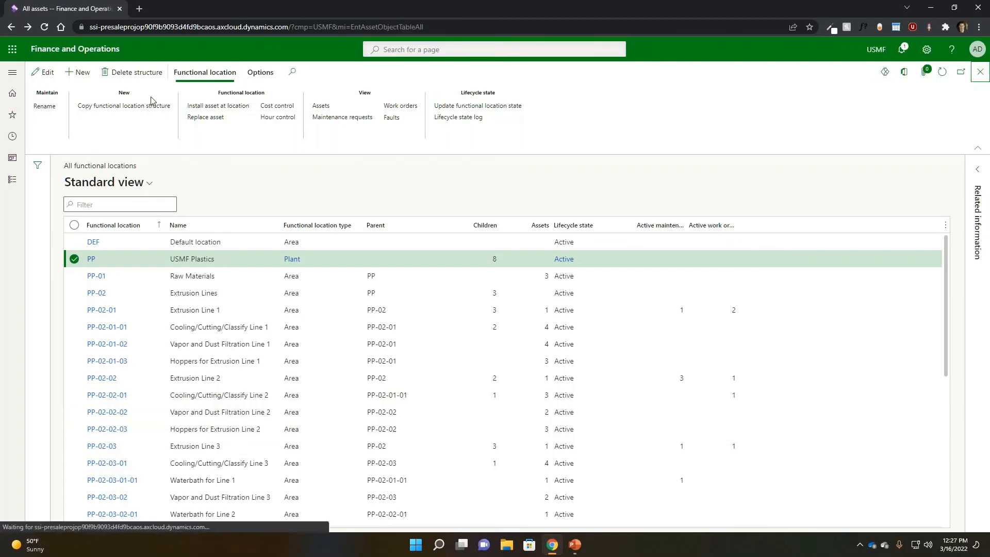
- Open the Asset view page from the Asset management module
{"action": "left_click", "coordinate": [12, 72]}
{"action": "left_click", "coordinate": [43, 313]}
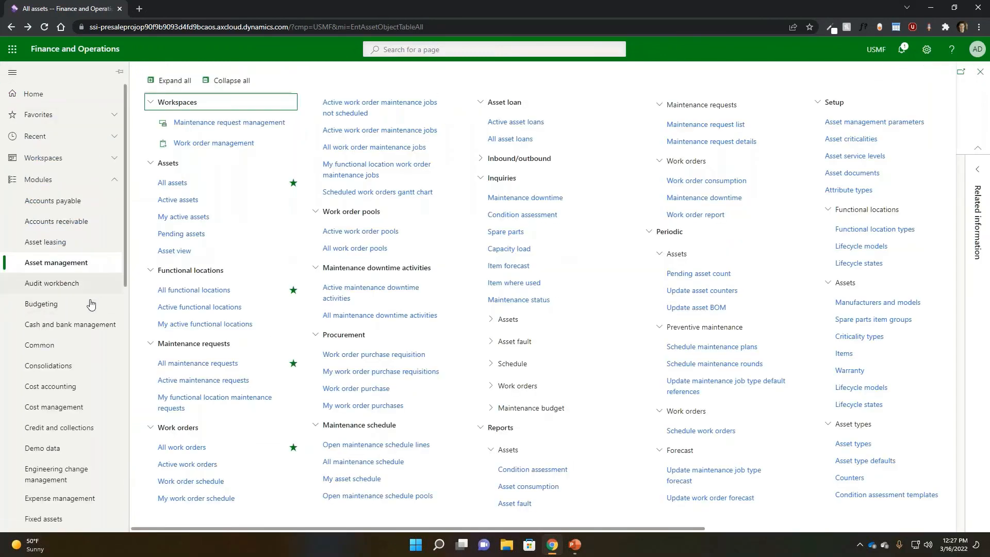
{"action": "scroll", "coordinate": [47, 360], "scroll_direction": "down", "scroll_amount": 5}
{"action": "scroll", "coordinate": [46, 359], "scroll_direction": "up", "scroll_amount": 1}
{"action": "scroll", "coordinate": [47, 361], "scroll_direction": "up", "scroll_amount": 1}
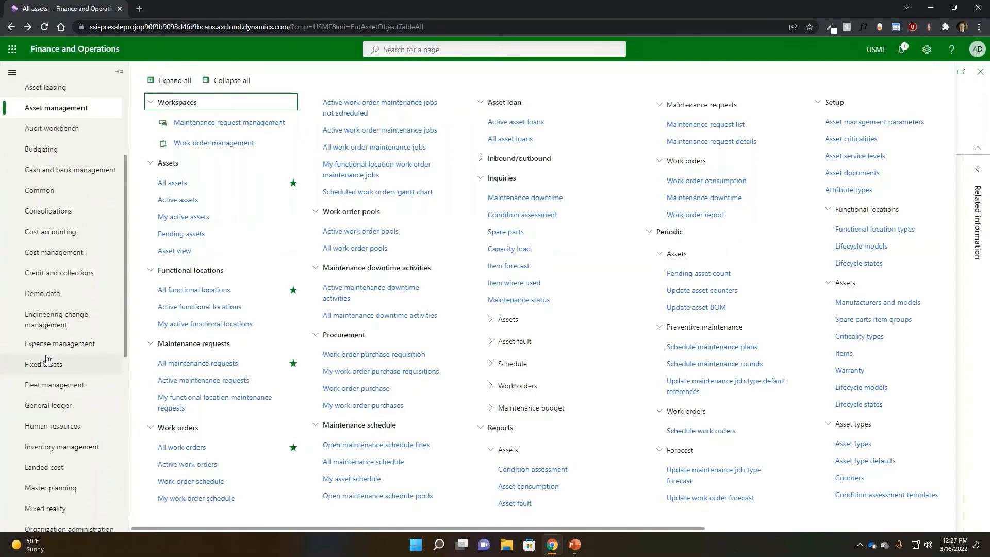
{"action": "left_click", "coordinate": [177, 253]}
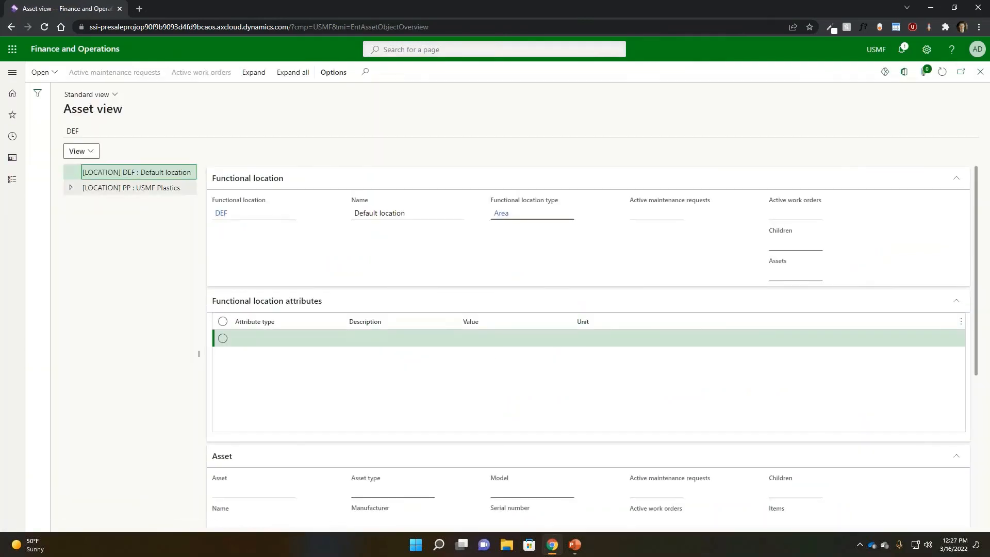
- Expand the hierarchy from USMF Plastics (PP) through Extrusion Lines (PP-02) and Extrusion Line 1 (PP-02-01) to the child assets of extruder EX-101
{"action": "left_click", "coordinate": [143, 188]}
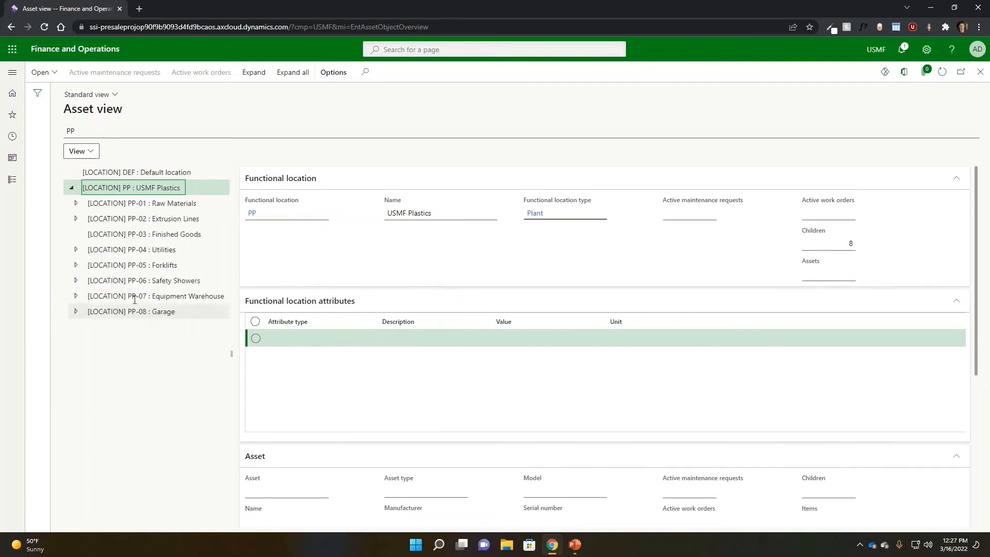
{"action": "left_click", "coordinate": [76, 218]}
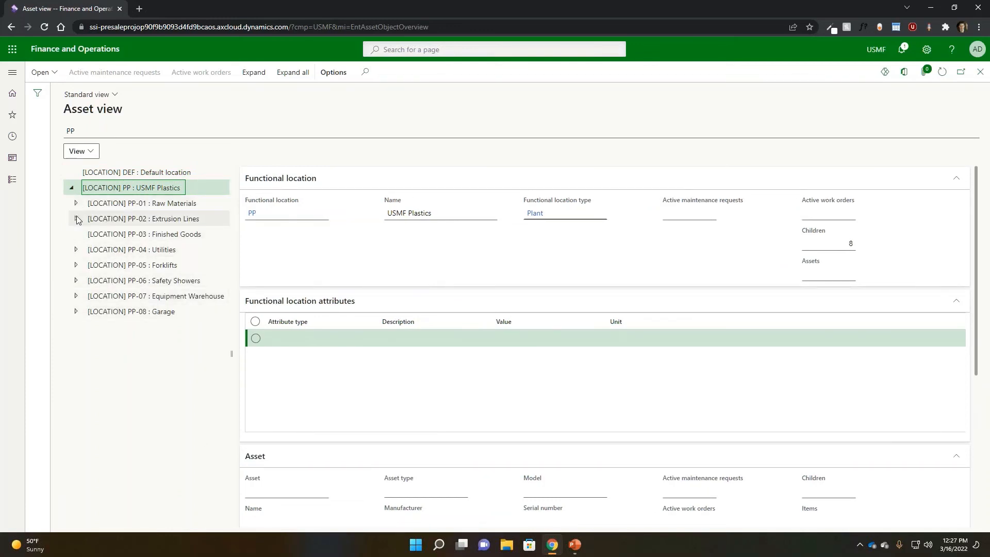
{"action": "left_click", "coordinate": [90, 240]}
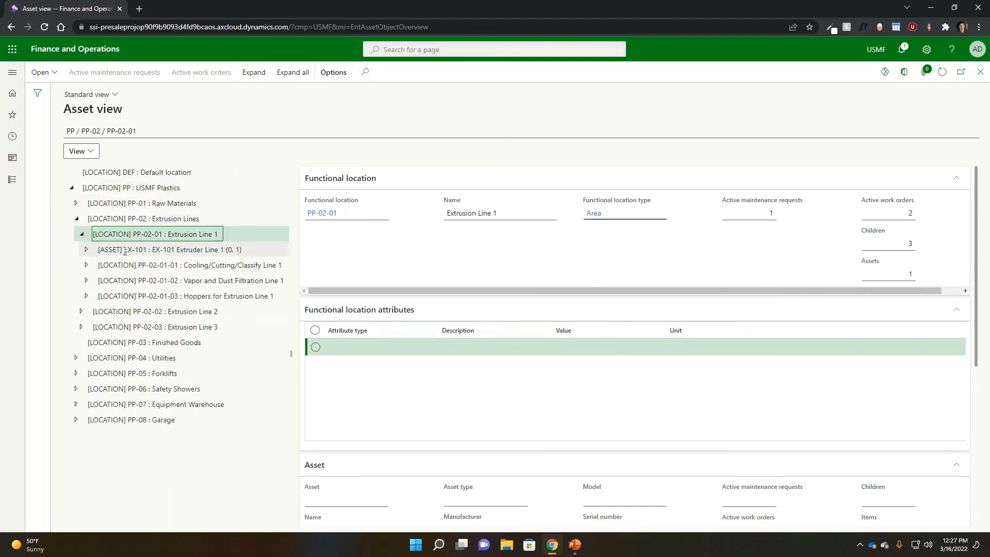
{"action": "left_click", "coordinate": [198, 251]}
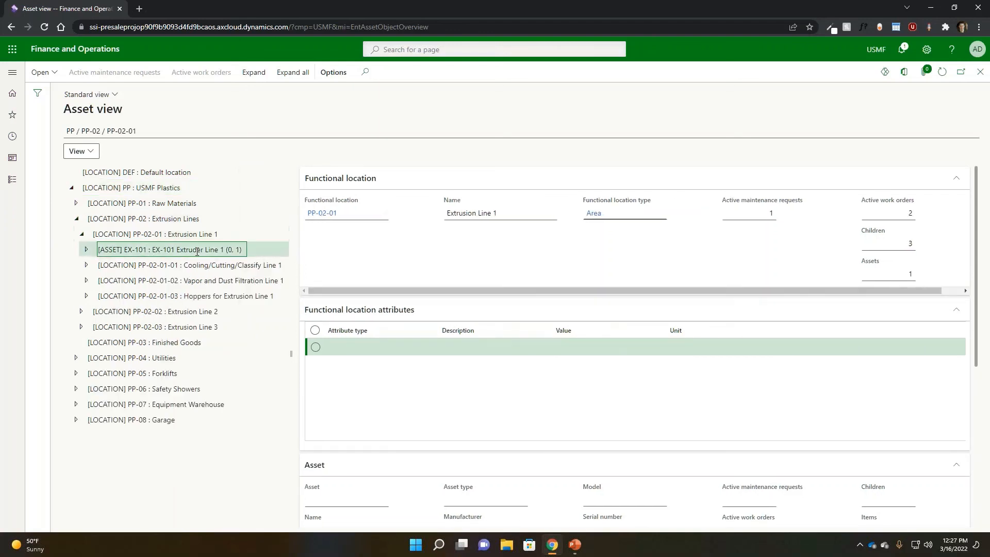
{"action": "left_click", "coordinate": [87, 251]}
- Review EX-101's child assets, from blender BLN-101 through metal detector MD-101, and return to the parent extruder EX-101
{"action": "left_click", "coordinate": [167, 266]}
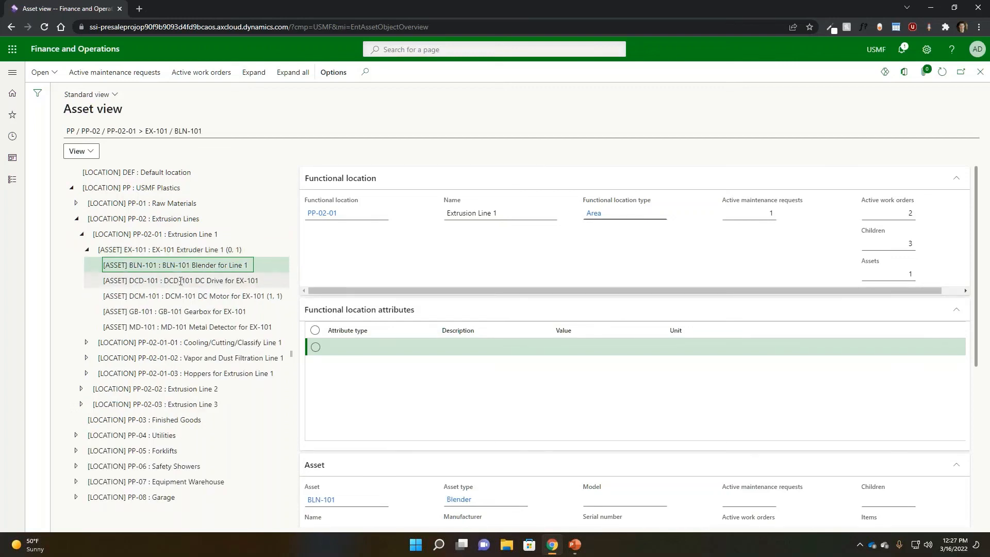
{"action": "left_click", "coordinate": [182, 281]}
{"action": "left_click", "coordinate": [187, 296]}
{"action": "left_click", "coordinate": [188, 312]}
{"action": "left_click", "coordinate": [199, 327]}
{"action": "left_click", "coordinate": [227, 265]}
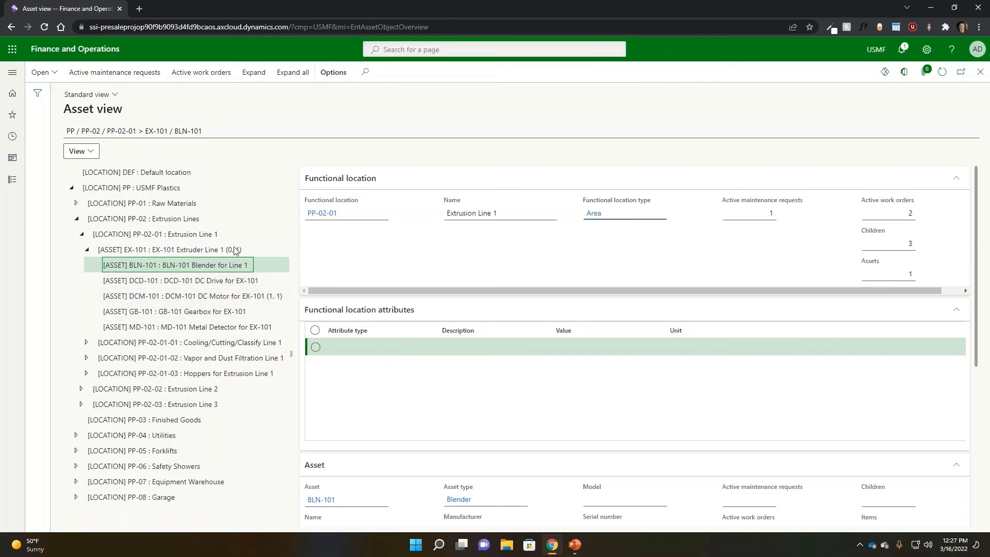
{"action": "left_click", "coordinate": [202, 249]}
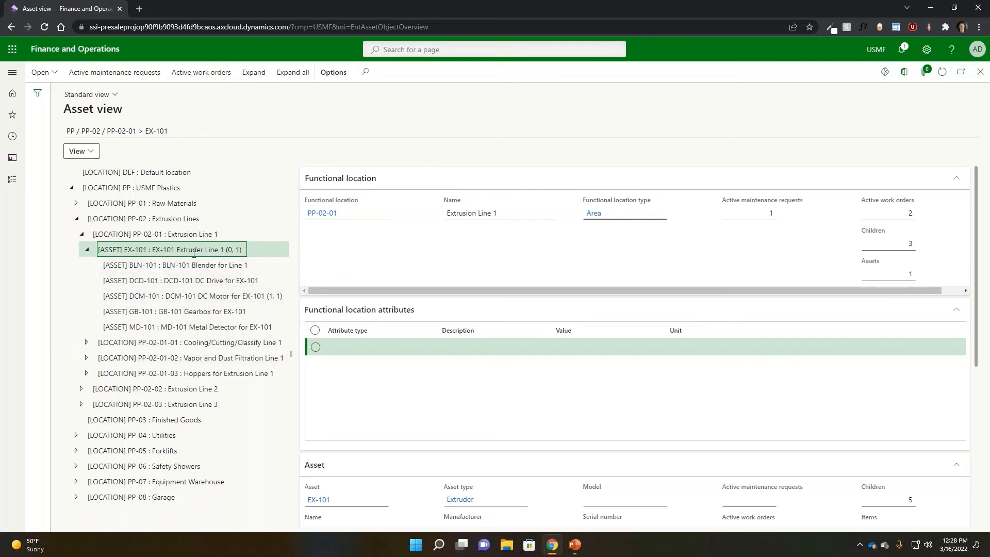
{"action": "left_click_drag", "start_coordinate": [173, 248], "coordinate": [146, 249]}
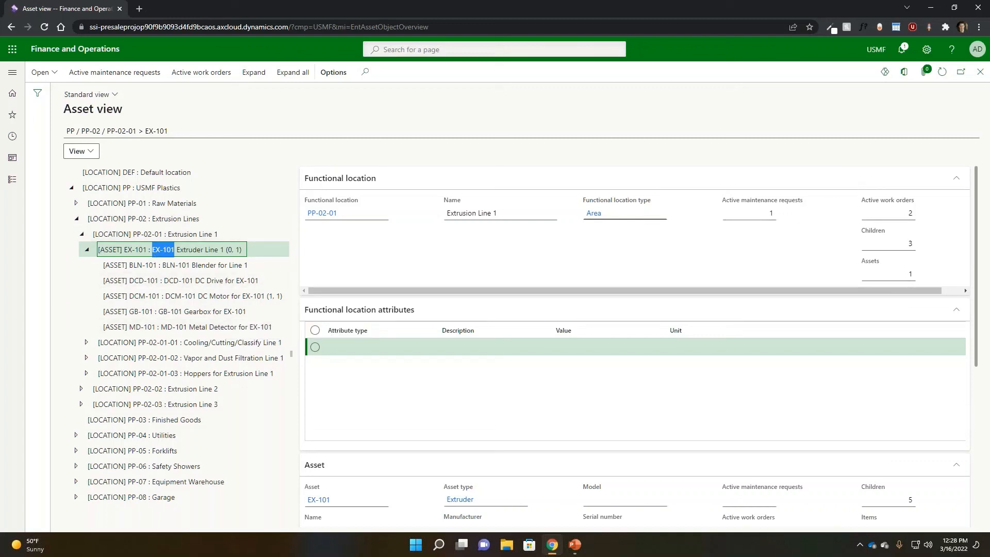
- Compare the functional location types of USMF Plastics (PP) and its child location Raw Materials (PP-01)
{"action": "left_click", "coordinate": [135, 189]}
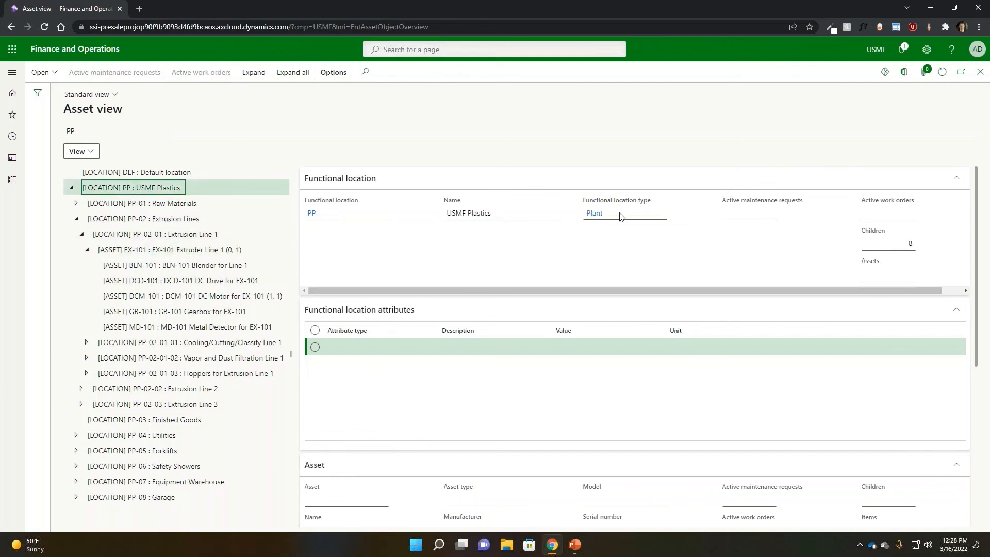
{"action": "left_click", "coordinate": [271, 203]}
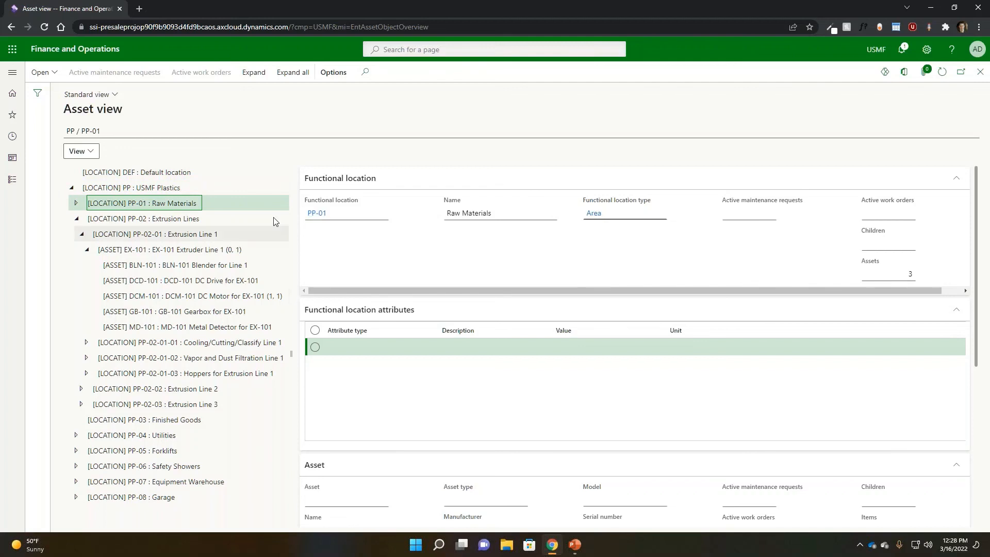